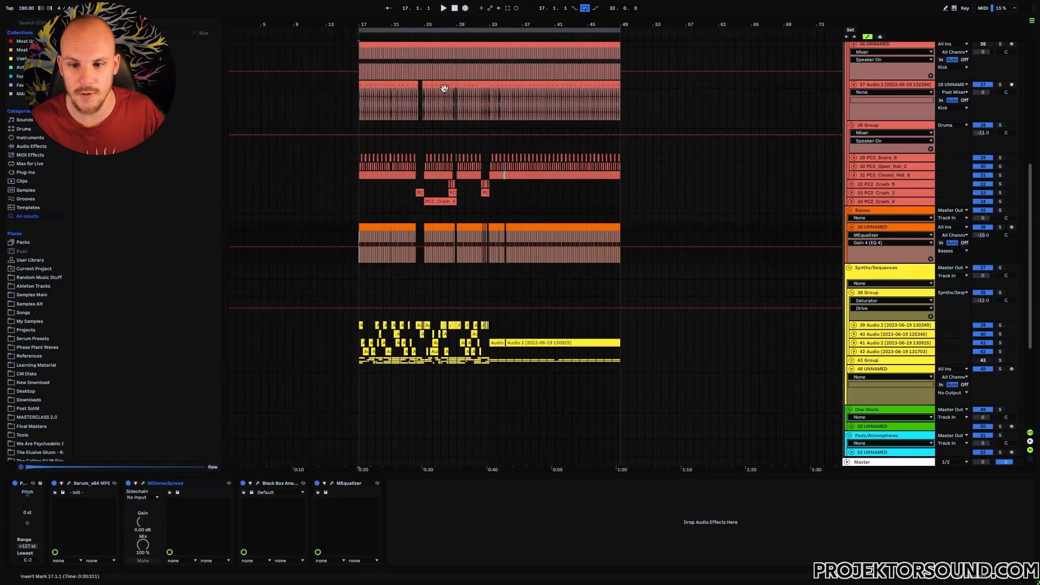
Set the loop to the 16-bar section from bar 17 to bar 33 and play it from bar 17
scroll(443, 337, "up", 8)
scroll(441, 336, "down", 3)
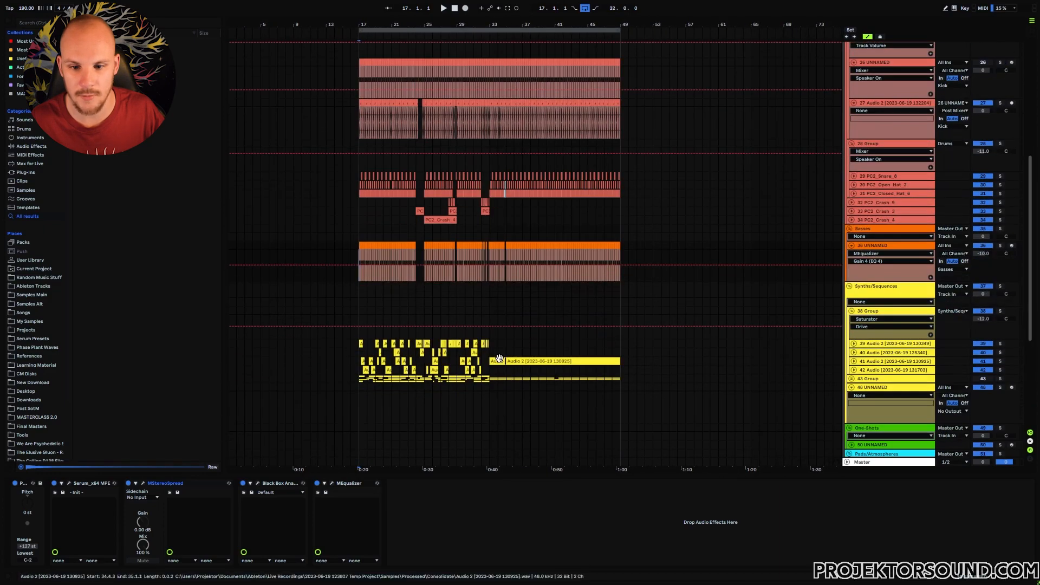
left_click_drag(490, 351, 618, 375)
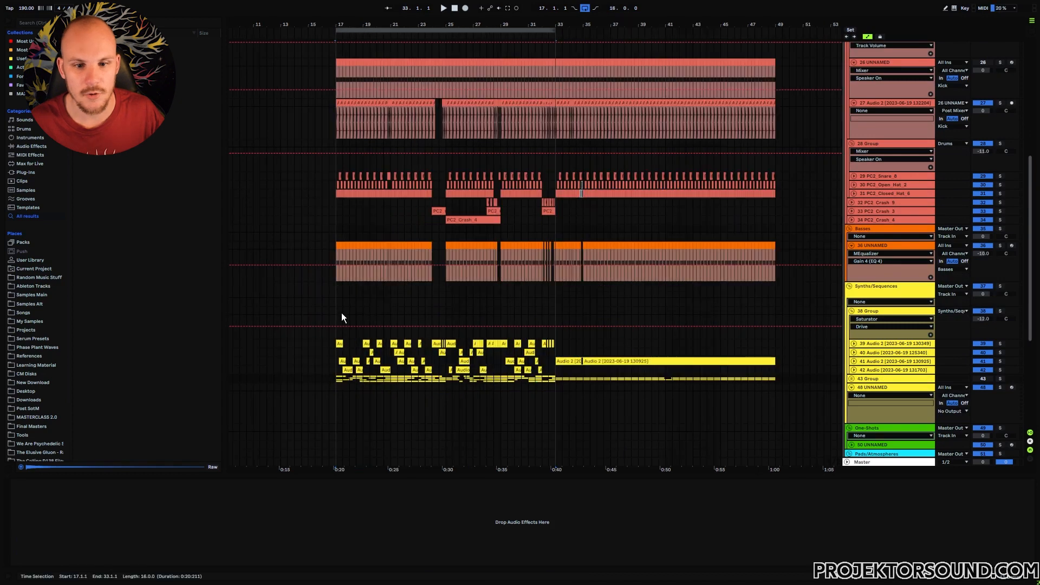
left_click(337, 307)
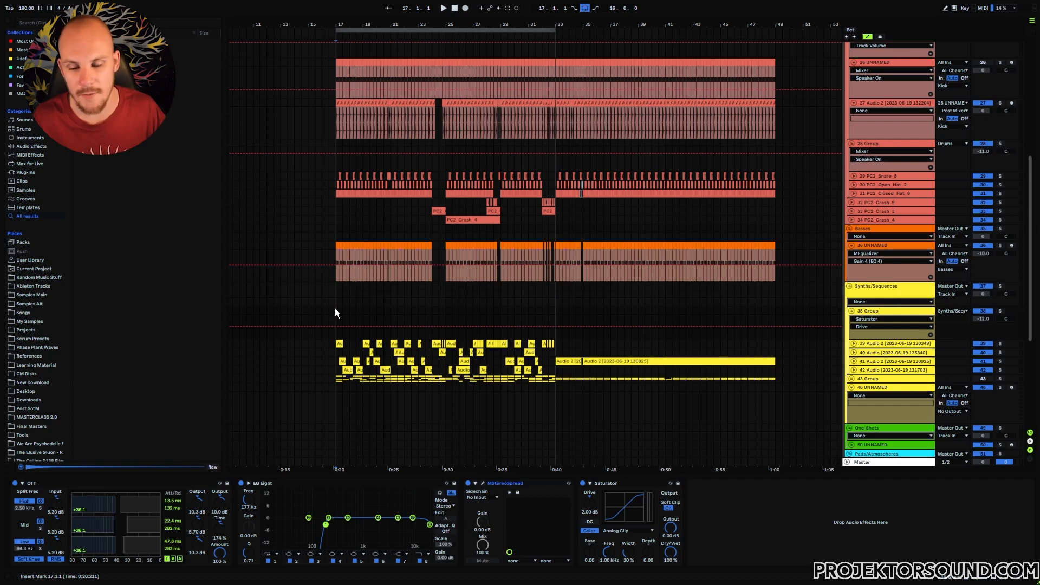
key("space")
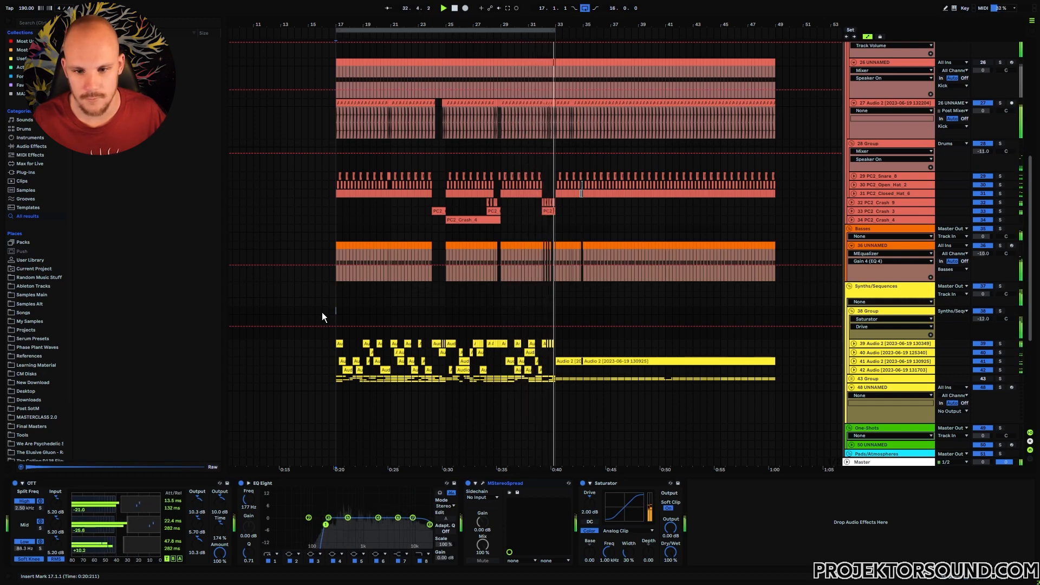
key("space")
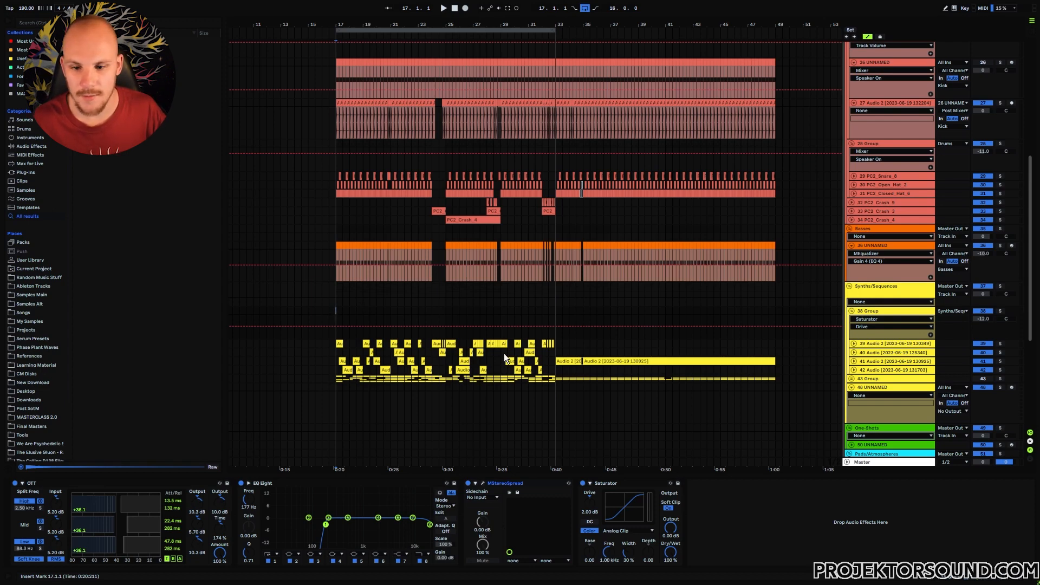
scroll(423, 340, "down", 7)
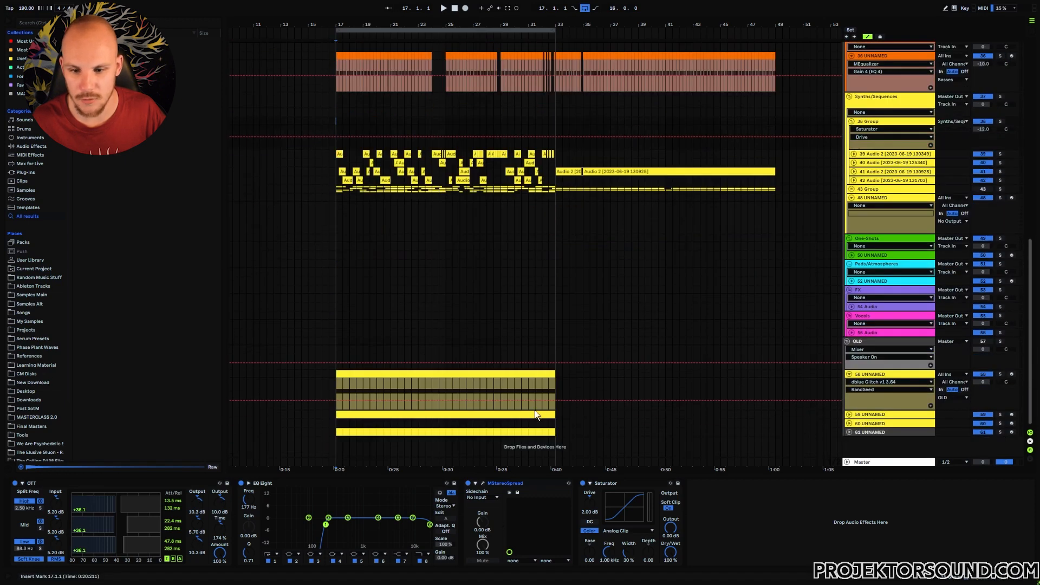
scroll(444, 390, "up", 5)
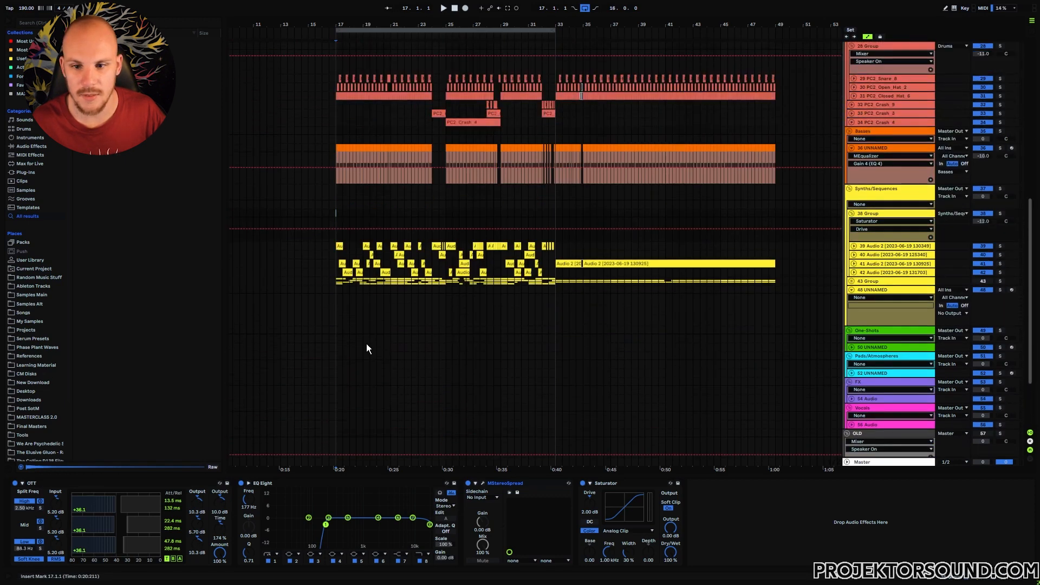
left_click(852, 319)
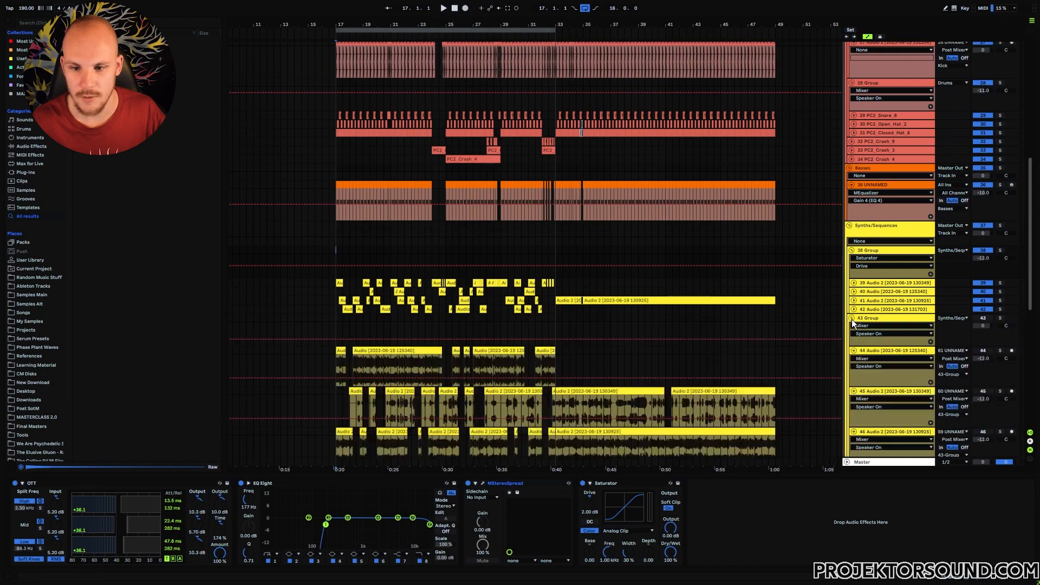
scroll(485, 342, "down", 6)
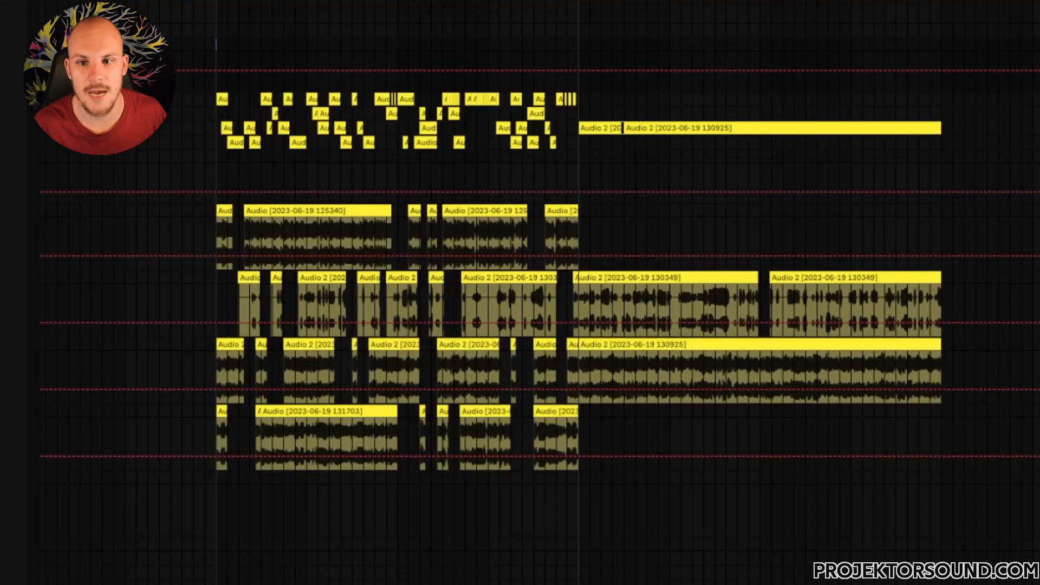
left_click_drag(724, 6, 867, 44)
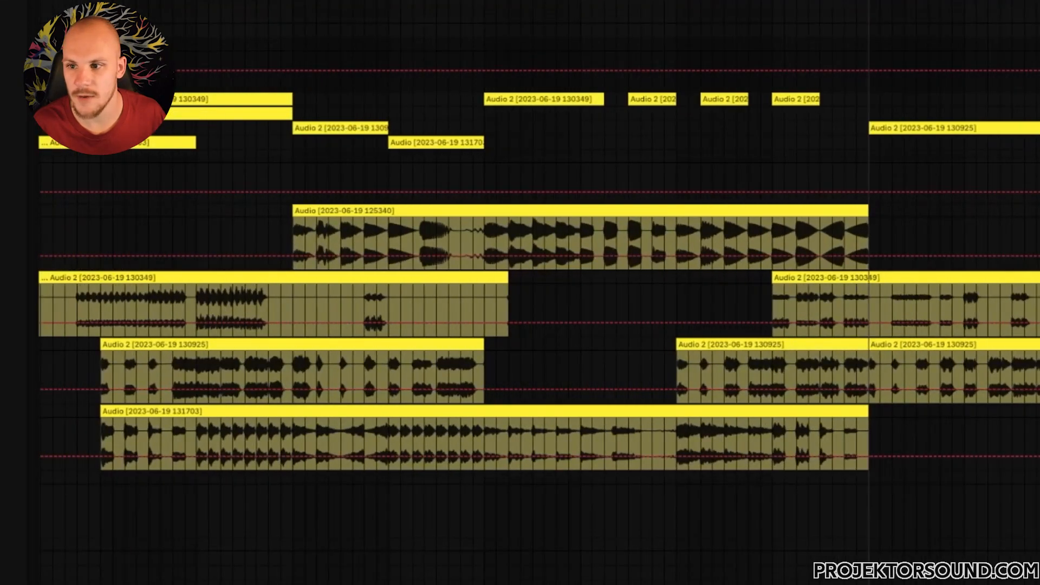
key("u")
left_click(669, 137)
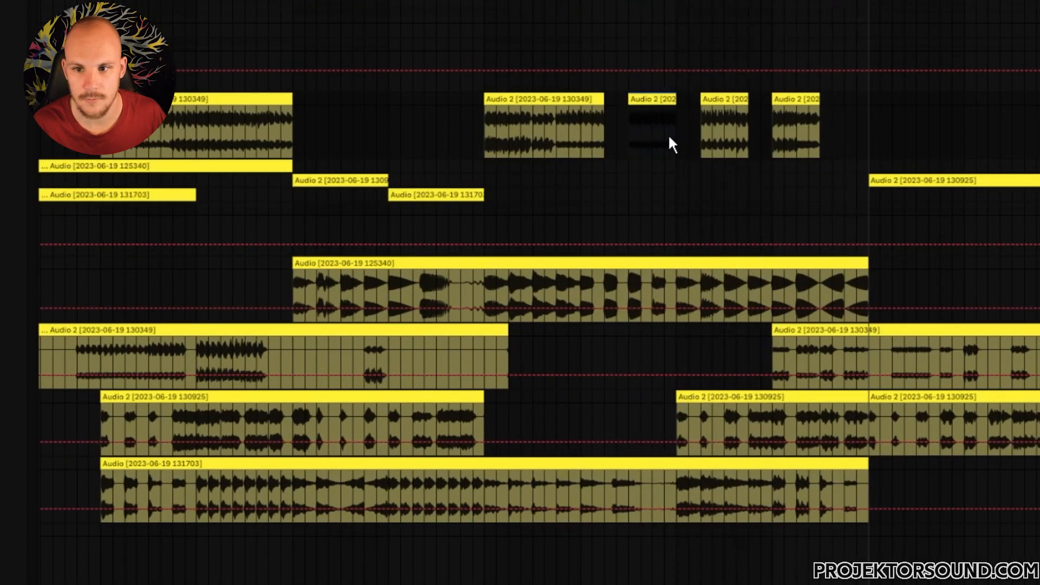
Examine the kick hits in the fill just before bar 33 against the synth clips and play the passage
scroll(759, 147, "up", 8)
left_click(491, 91)
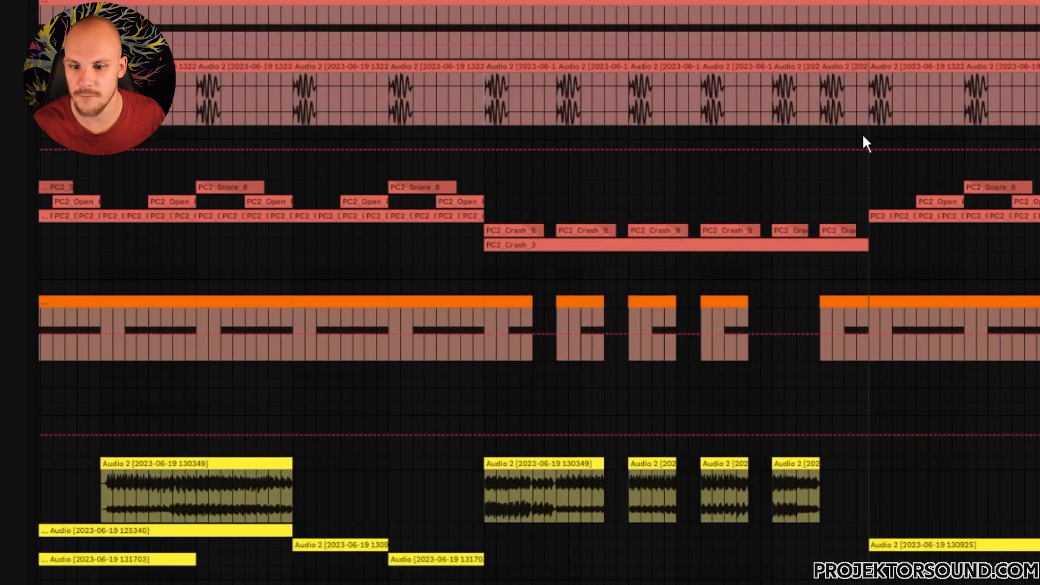
left_click(555, 103)
key("space")
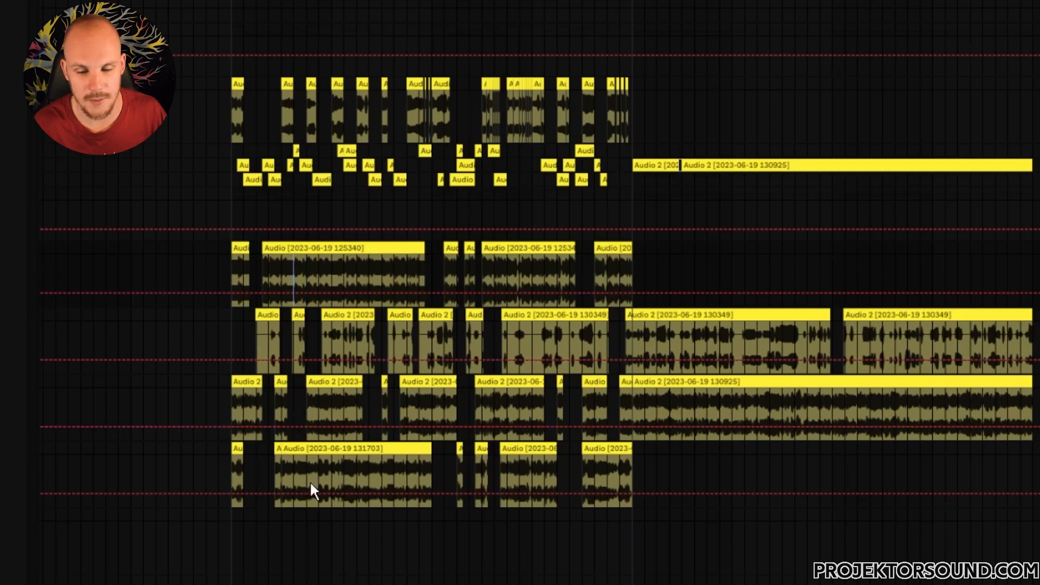
Audition the source recordings in 43 Group one after another, including 130925 and 131703
key("space")
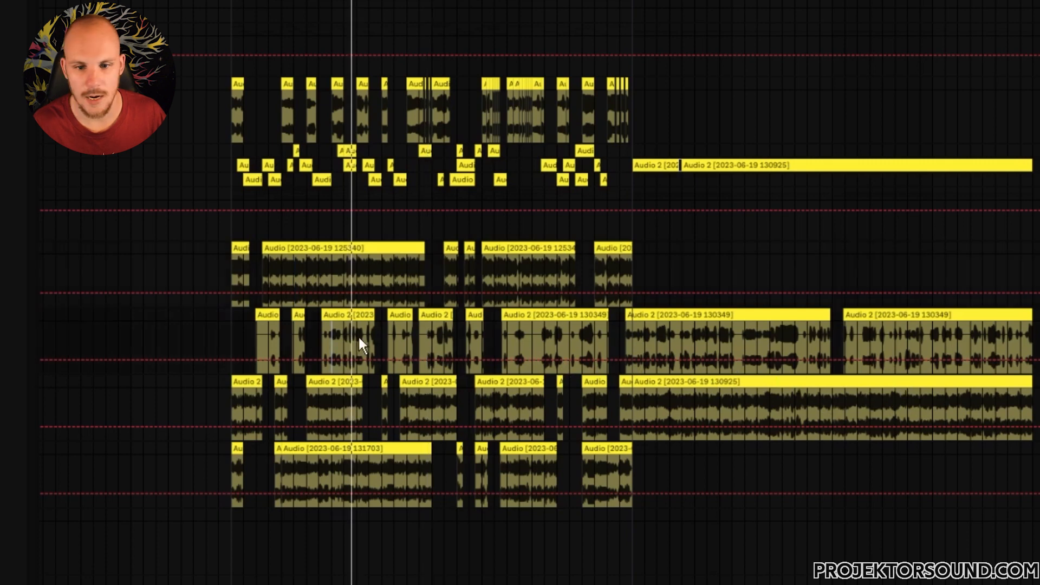
key("space")
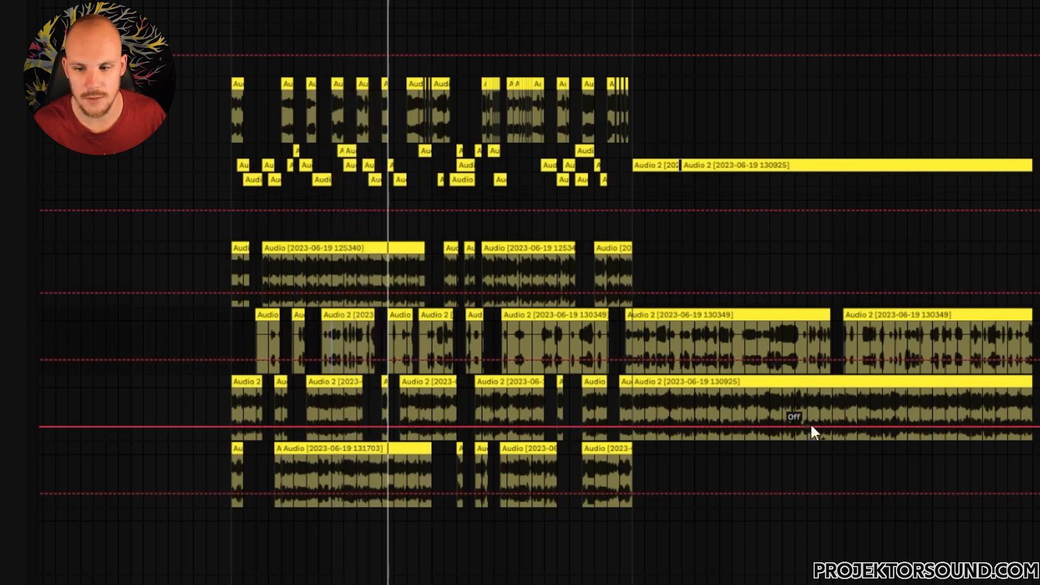
key("space")
left_click(318, 398)
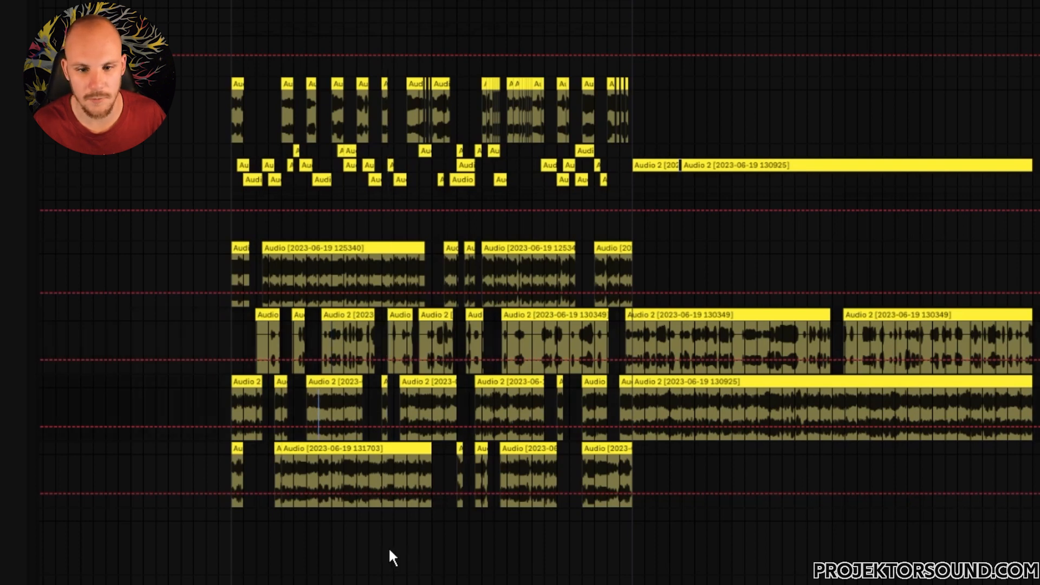
key("space")
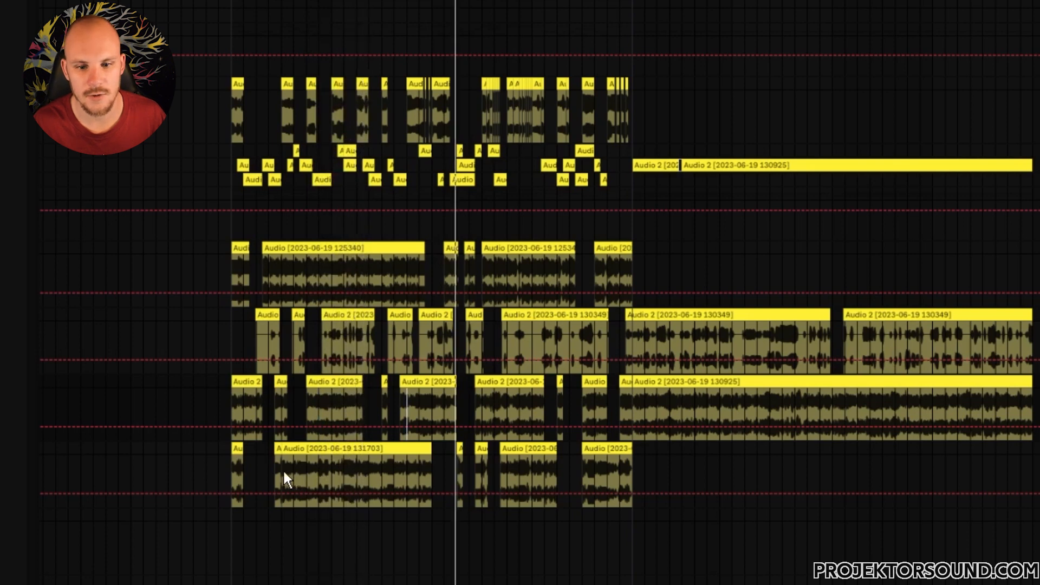
key("space")
left_click(283, 470)
key("space")
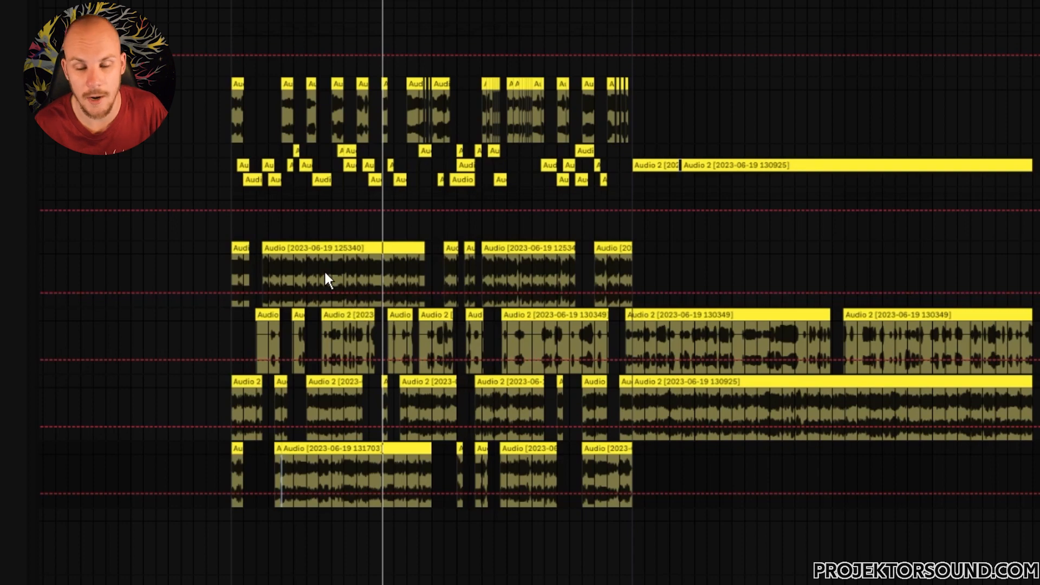
Examine the placement of the 130349 clips across the looped section by highlighting them one after another
scroll(325, 273, "up", 3)
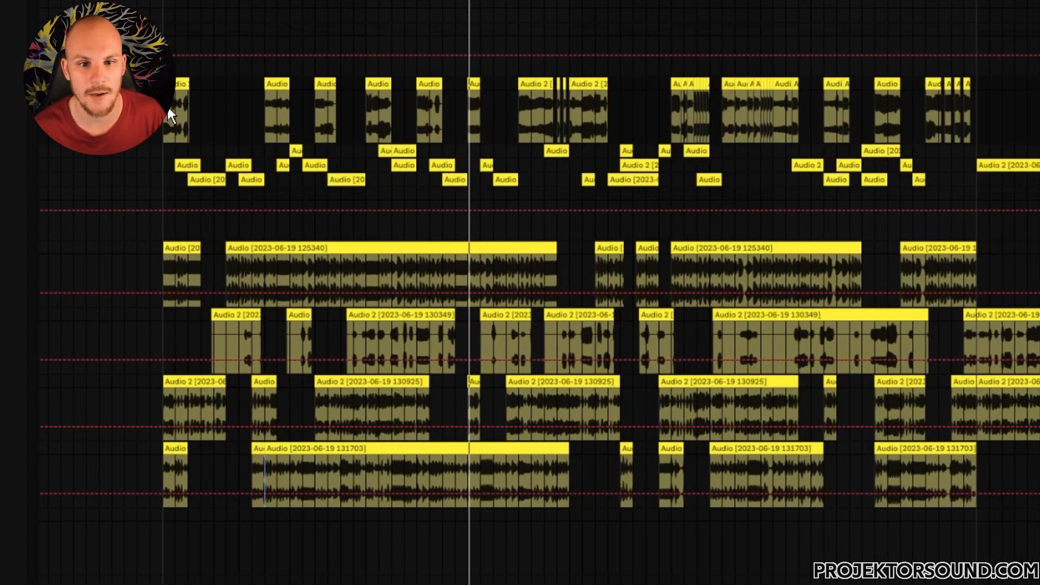
left_click_drag(167, 109, 182, 81)
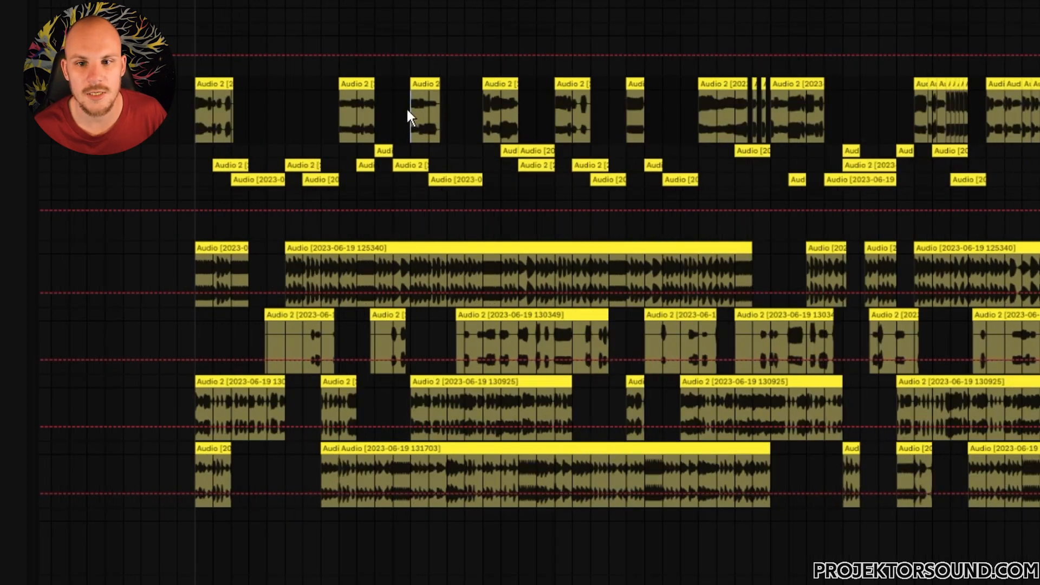
left_click_drag(408, 107, 433, 95)
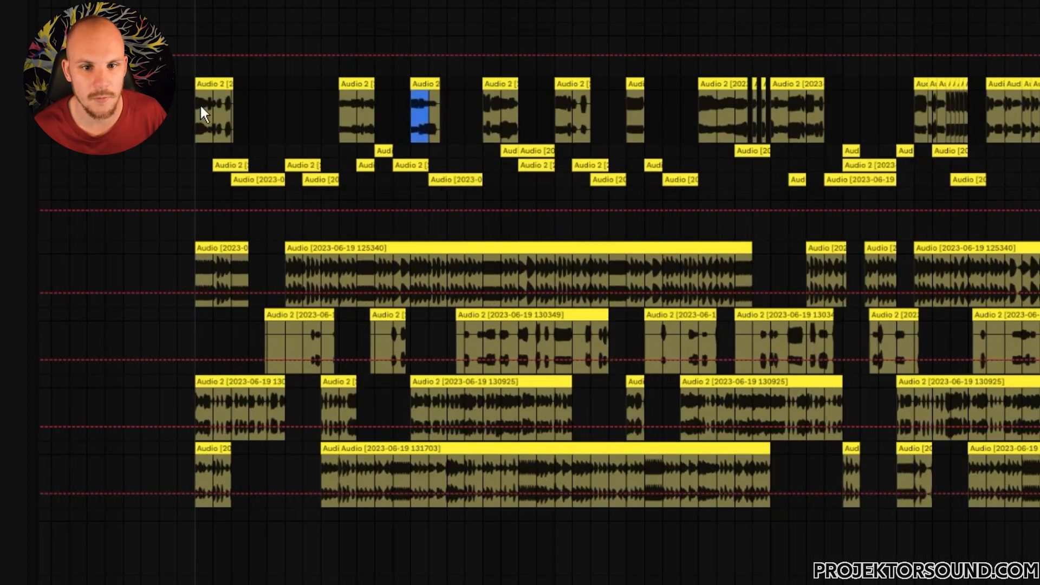
left_click_drag(194, 102, 226, 89)
left_click_drag(340, 98, 372, 77)
left_click(486, 94)
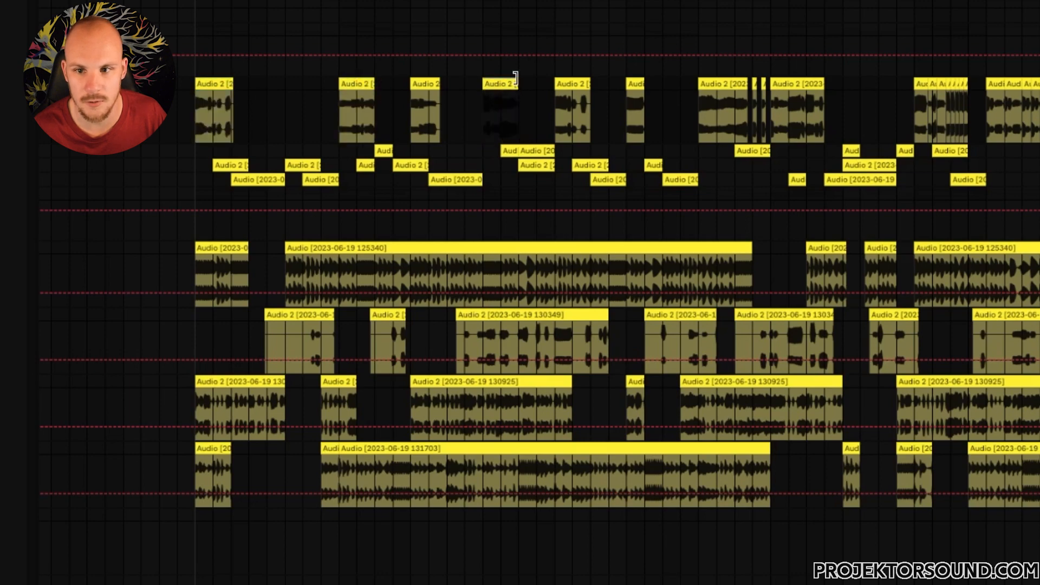
left_click_drag(632, 98, 645, 83)
scroll(695, 110, "right", 10)
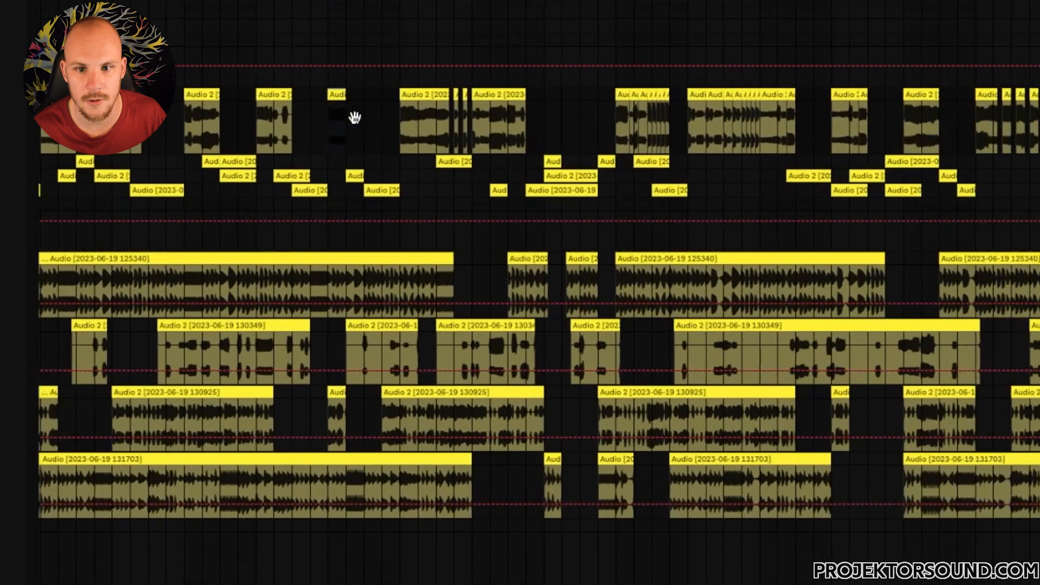
left_click_drag(418, 107, 454, 91)
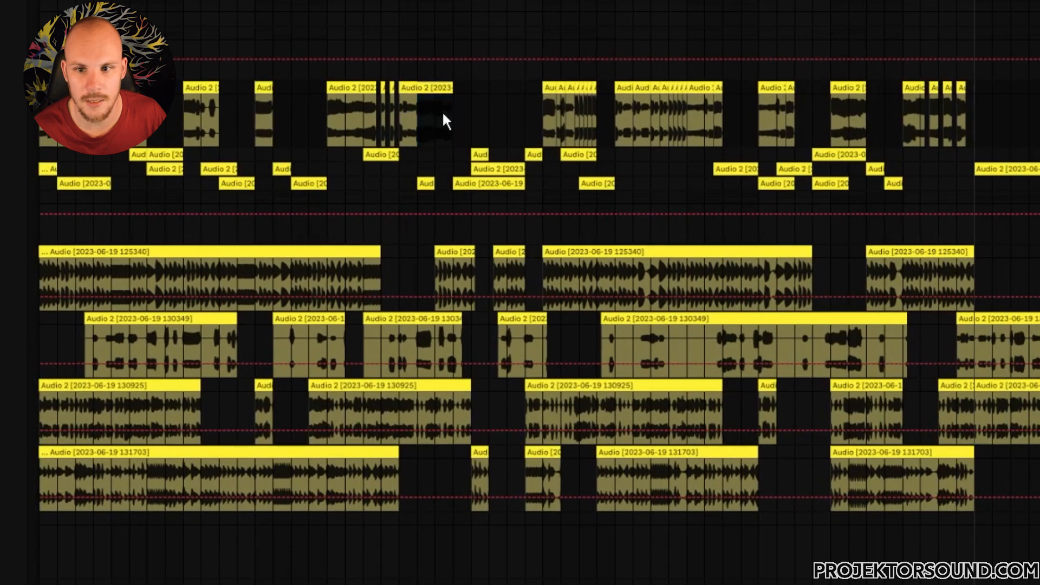
left_click(553, 103)
left_click_drag(695, 101, 719, 84)
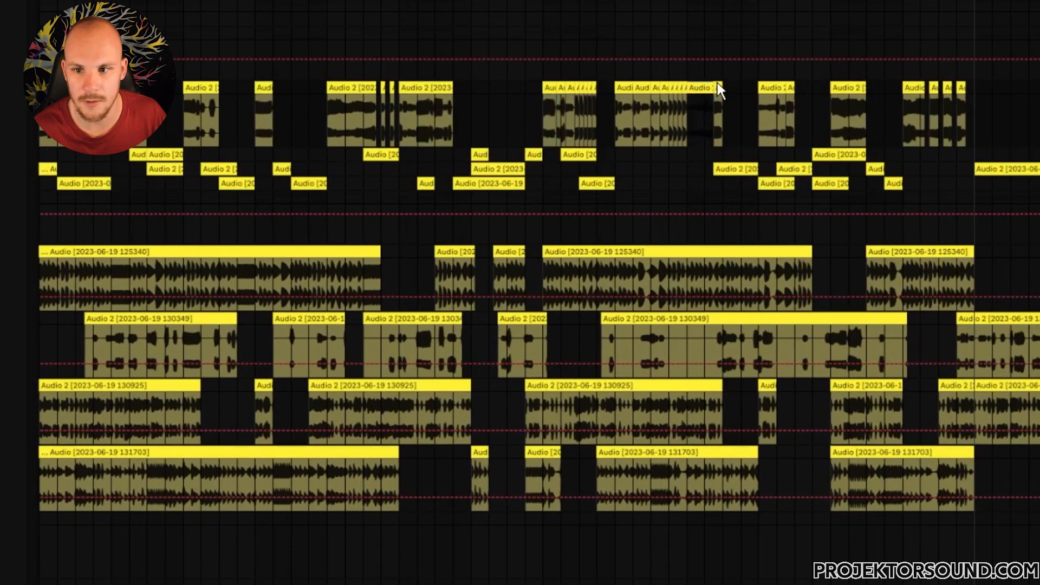
left_click(841, 93)
scroll(560, 104, "left", 7)
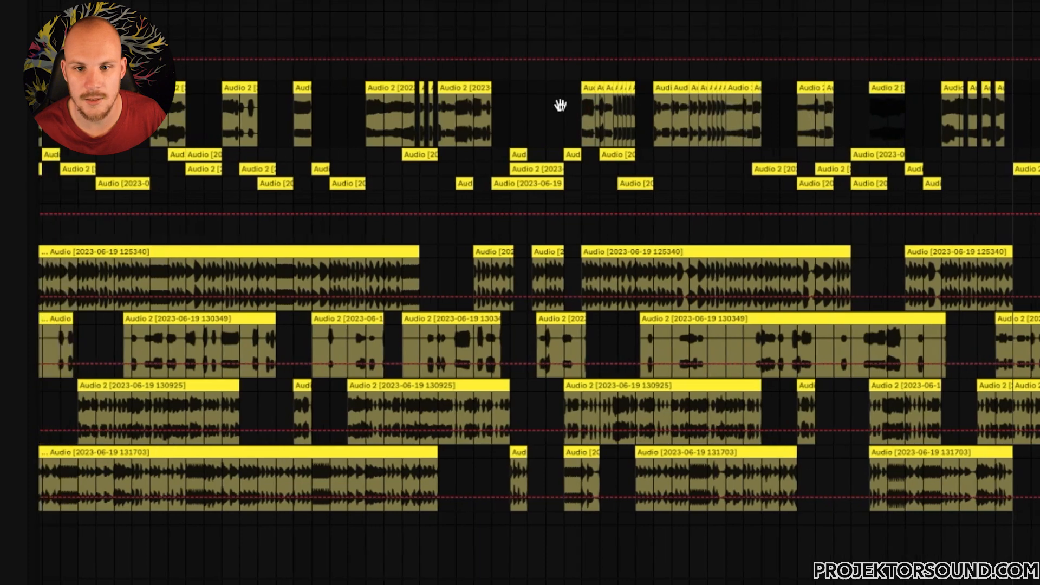
Examine how the kick, open hat, snare and bass segments line up around the doubled snare by highlighting them in turn
scroll(520, 133, "down", 5)
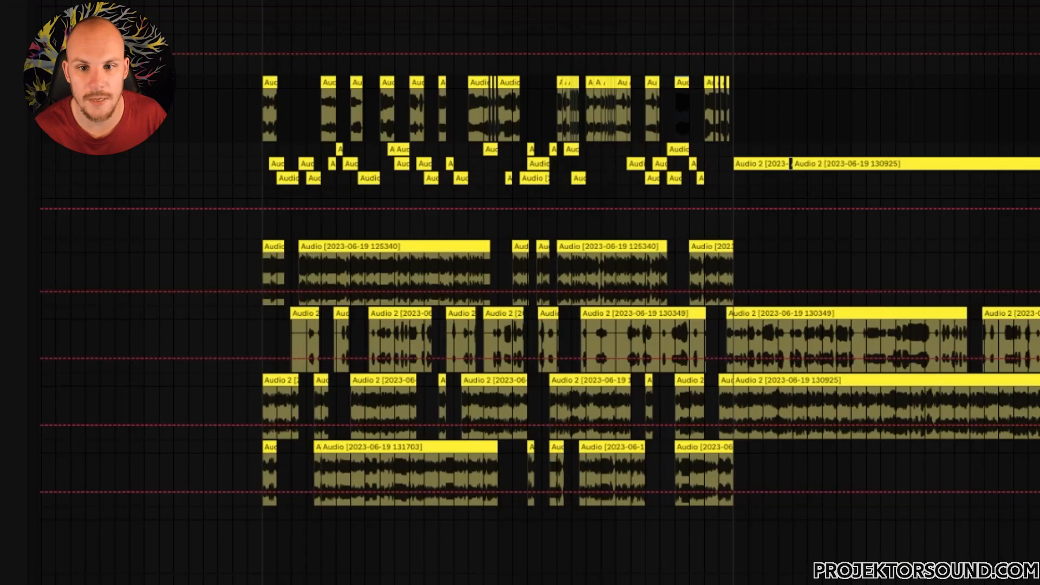
scroll(520, 292, "up", 8)
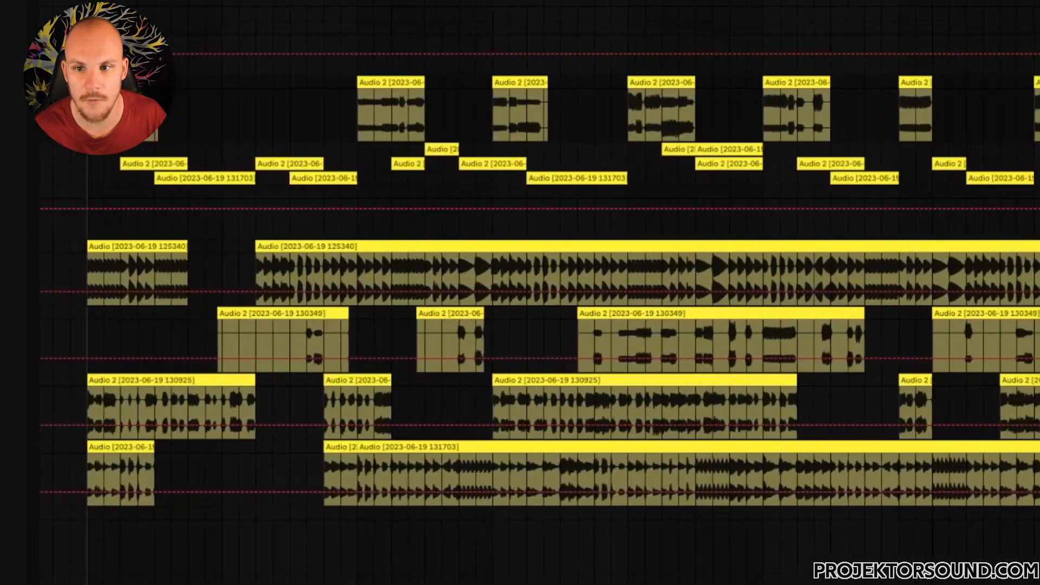
scroll(727, 224, "up", 3)
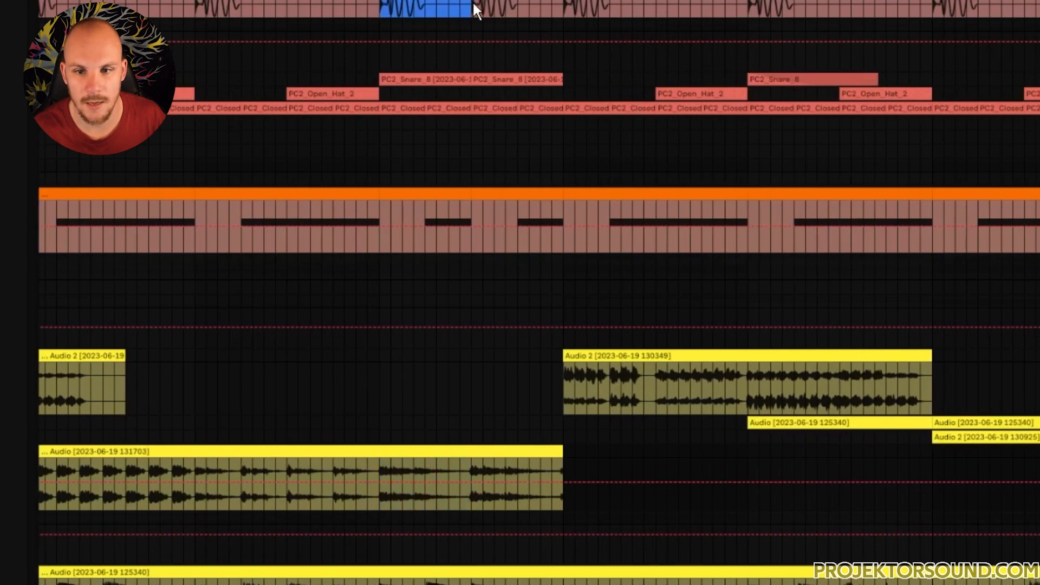
left_click_drag(197, 213, 286, 211)
key("Delete")
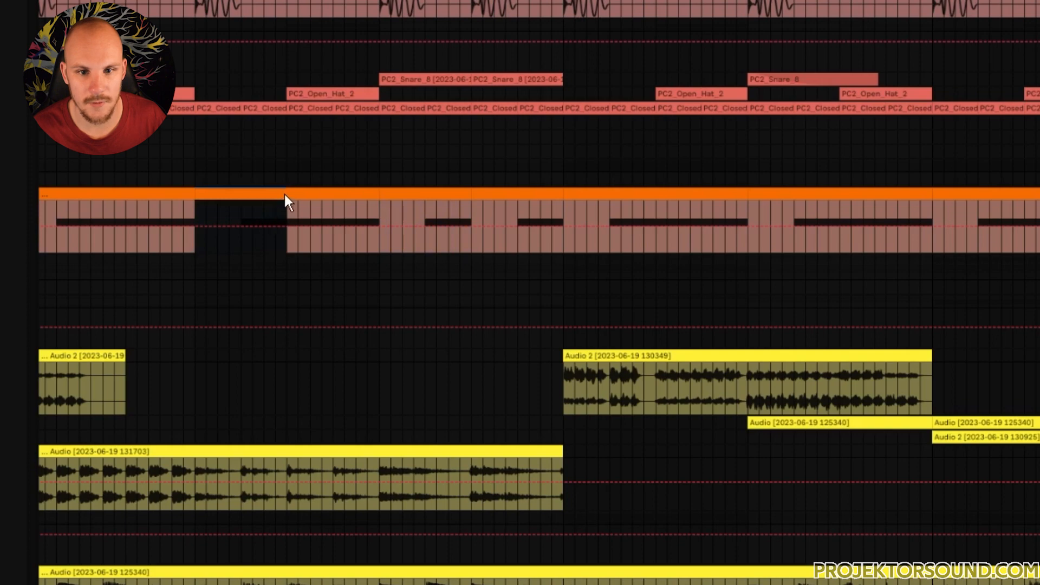
scroll(284, 193, "up", 3)
left_click_drag(197, 105, 284, 105)
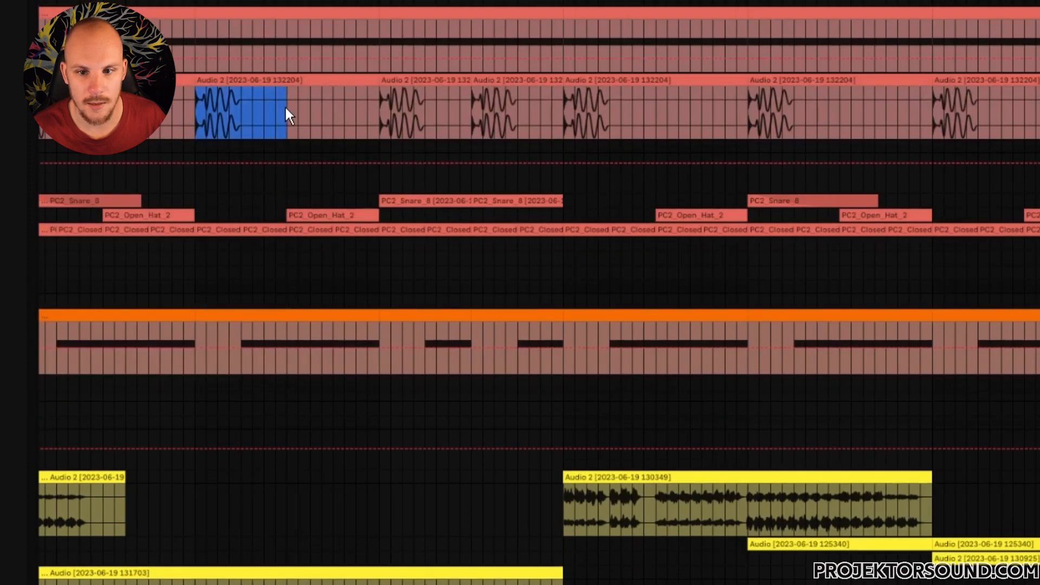
left_click_drag(381, 214, 462, 233)
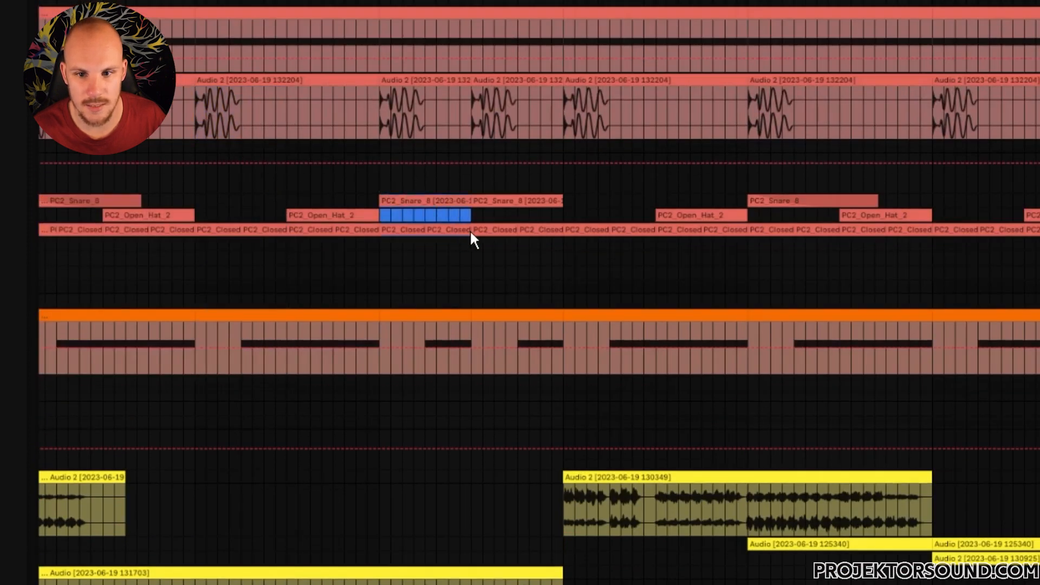
left_click(750, 199)
left_click_drag(789, 163, 844, 371)
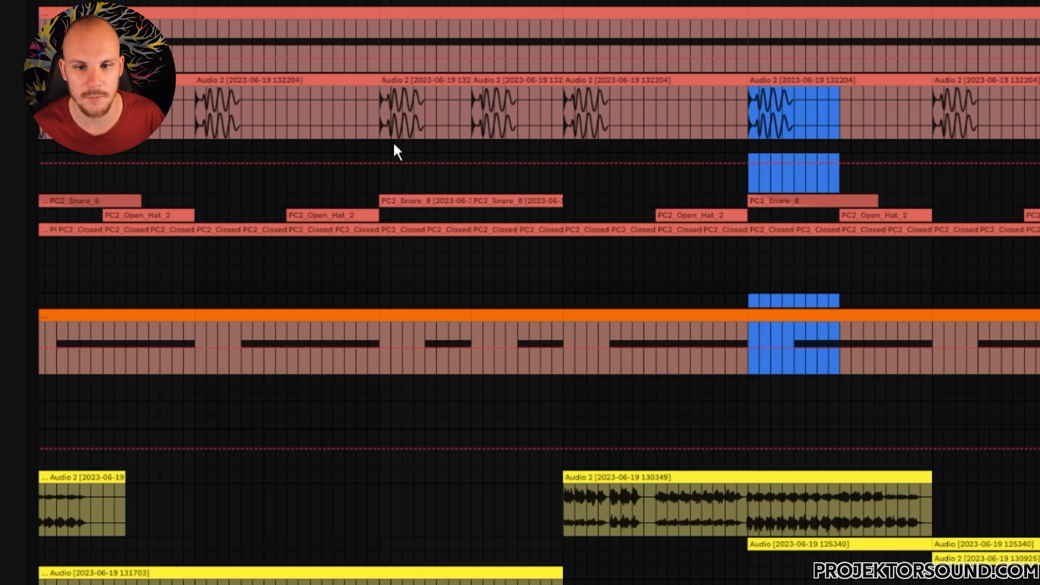
Try a copy of the PC2_Open_Hat_2 clip beneath the second of the two consecutive snares, and remove it
left_click(329, 217)
left_click(473, 213)
key("ctrl+v")
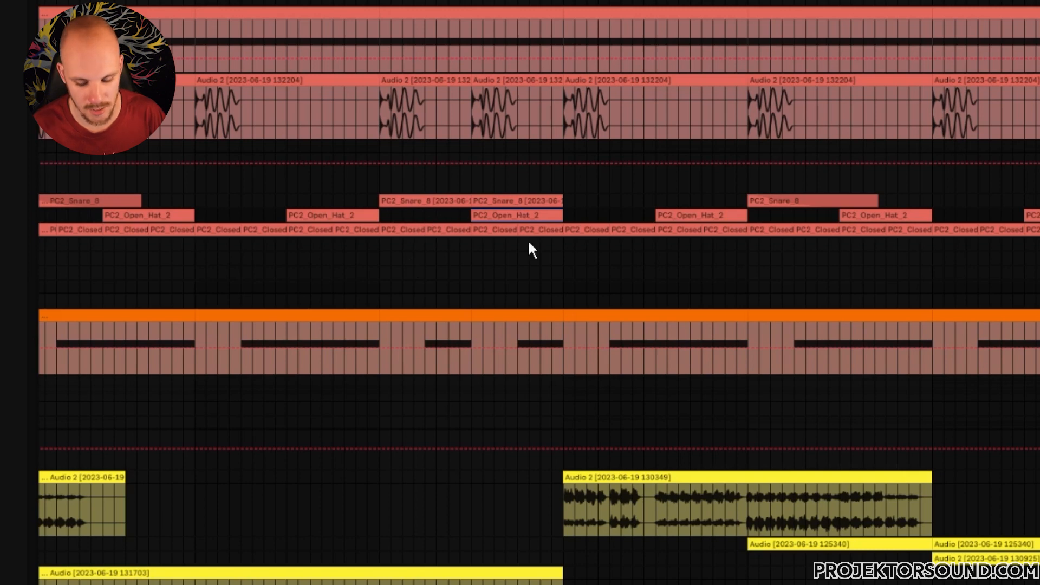
key("Delete")
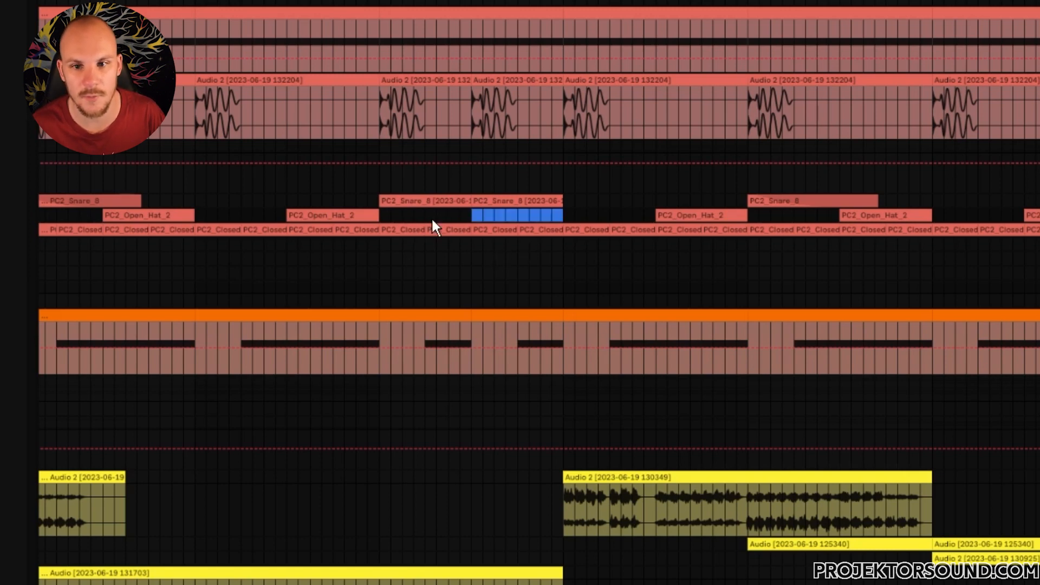
Compare the kick and bass segments beneath the first and second of the two consecutive snares by highlighting each span
mouse_move(379, 93)
left_mouse_down()
mouse_move(475, 299)
mouse_move(469, 320)
left_mouse_up()
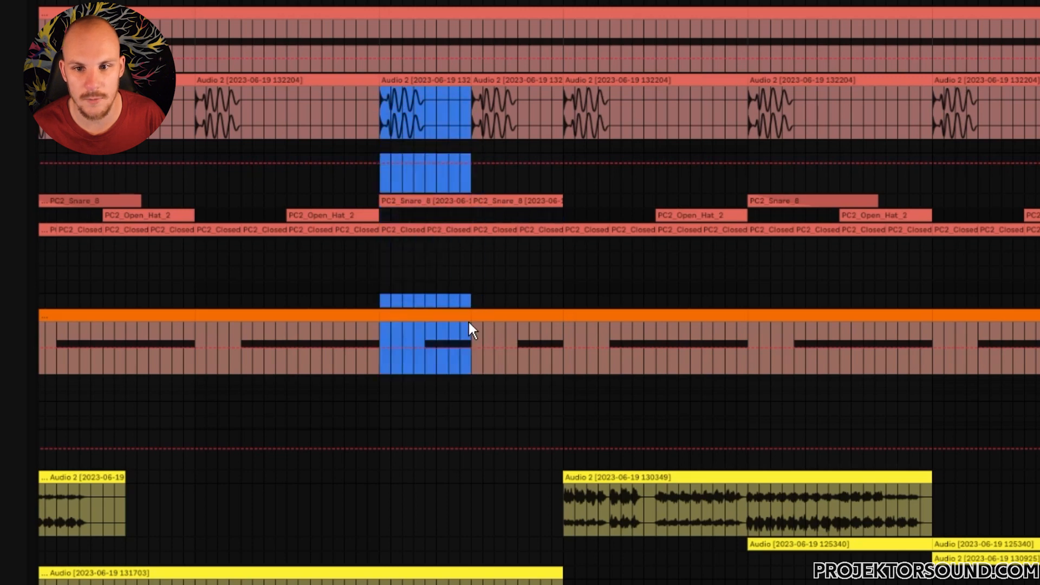
left_click(486, 136)
left_click_drag(485, 136, 568, 343)
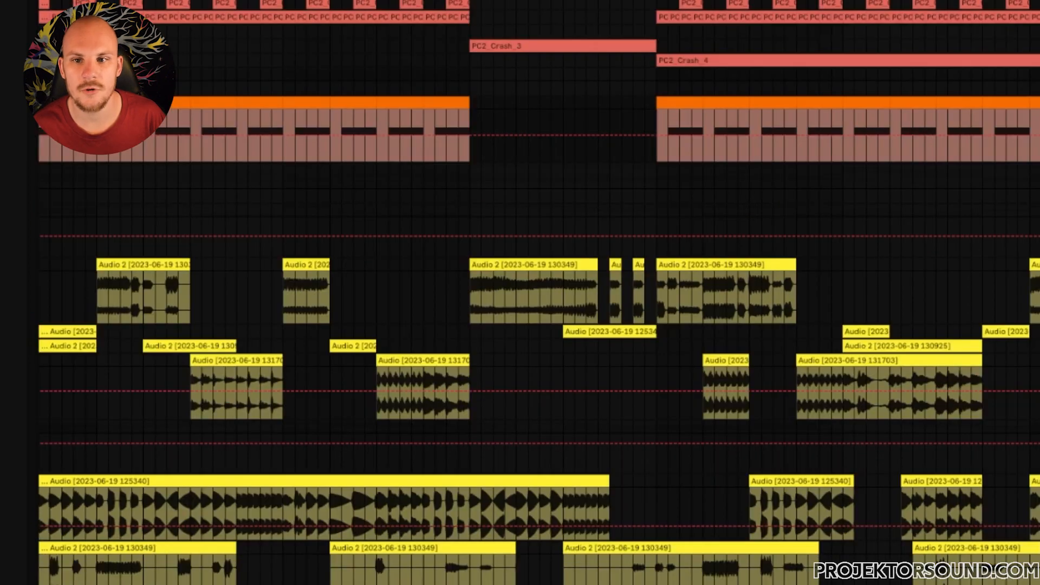
Highlight the long 130349 clip in the break under PC2_Crash_3 and play the break from that clip's start
scroll(542, 309, "up", 5)
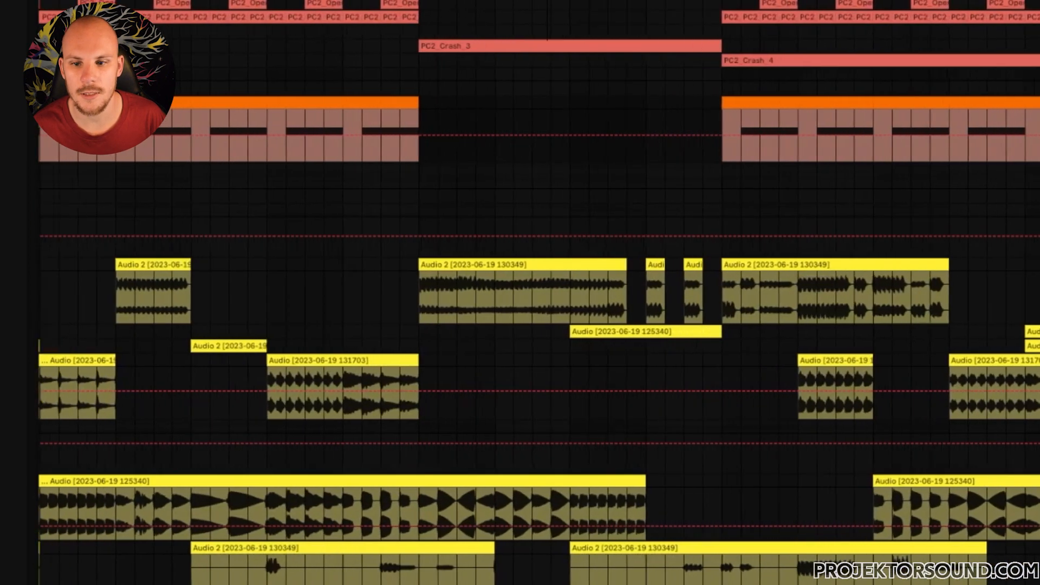
left_click_drag(402, 307, 688, 307)
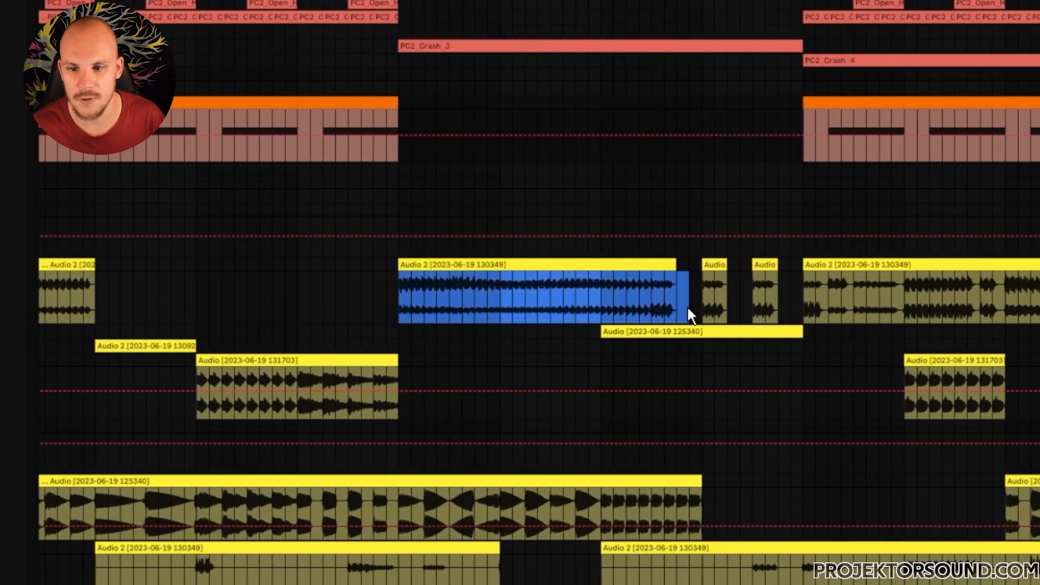
scroll(631, 306, "up", 4)
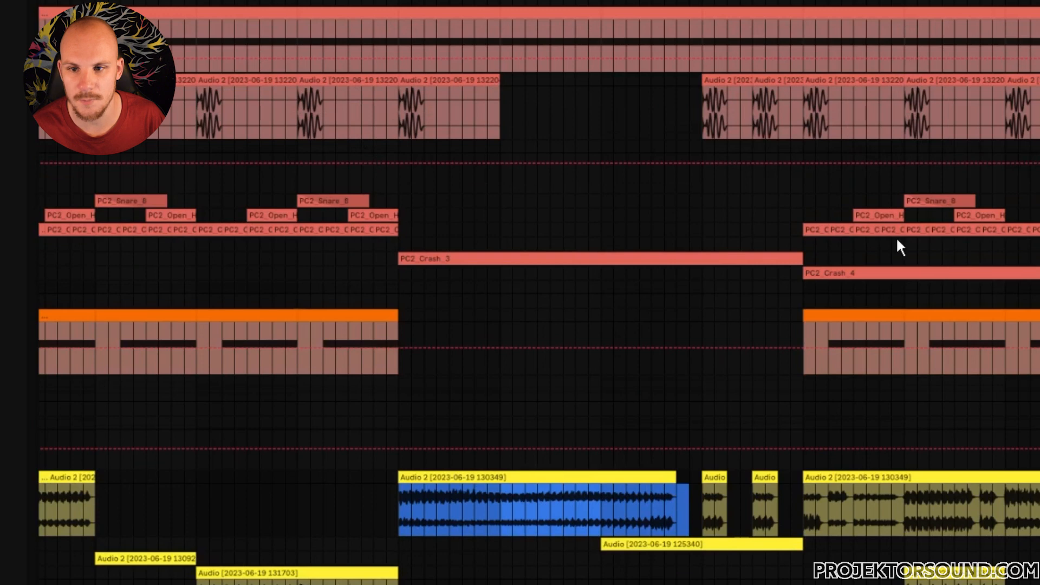
scroll(496, 383, "down", 2)
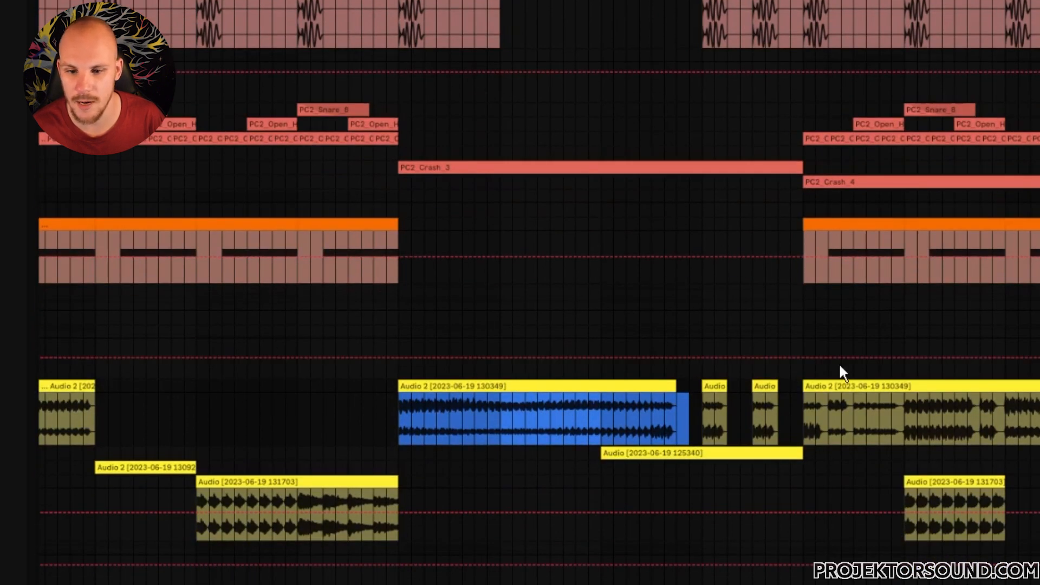
left_click(415, 425)
key("space")
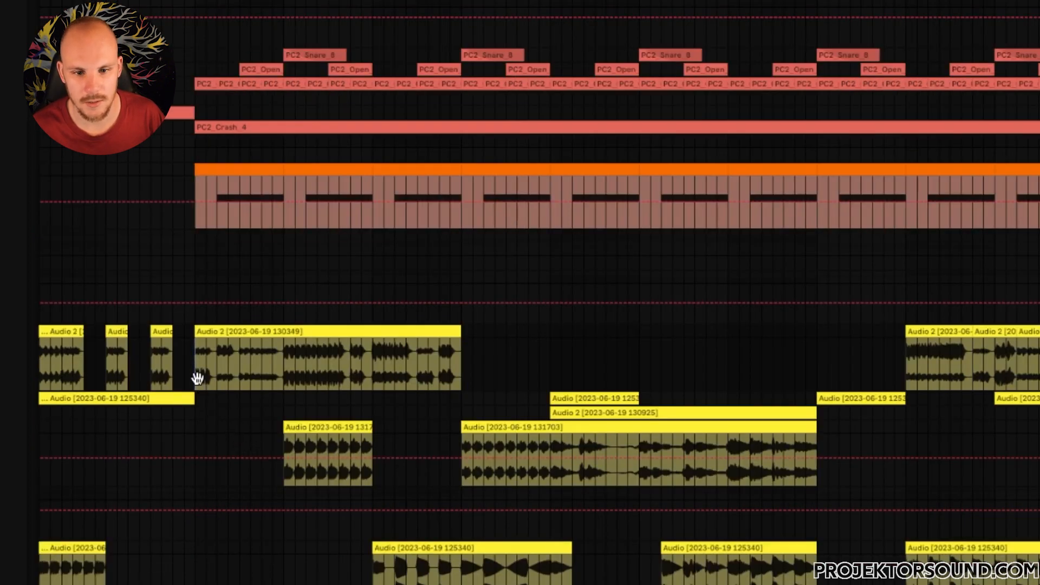
Highlight the opening part of the longer 131703 clip after the break and play from the shorter 131703 clip before it
left_click_drag(196, 376, 223, 376)
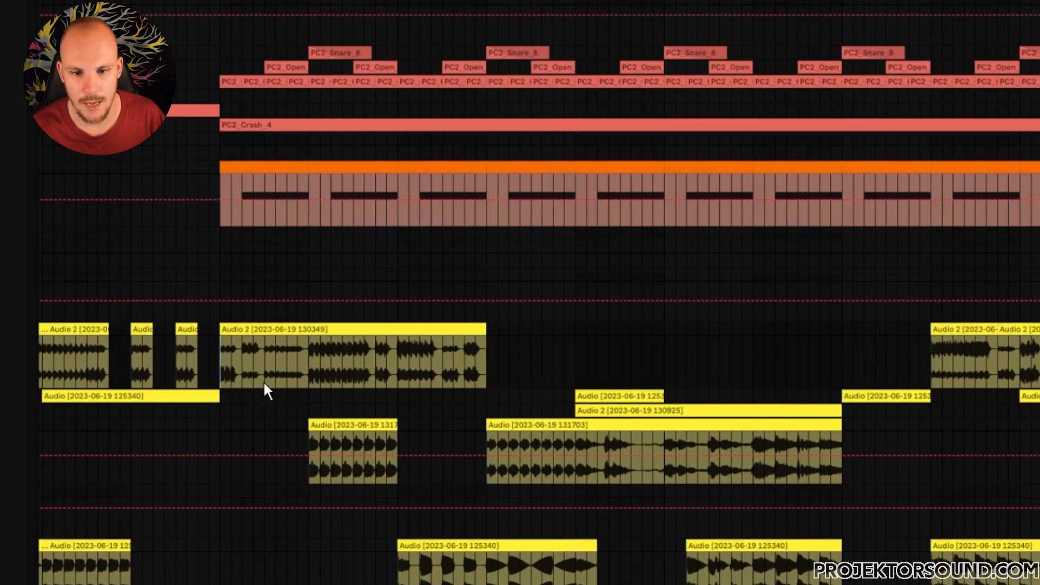
left_click(310, 475)
left_click_drag(486, 433, 574, 423)
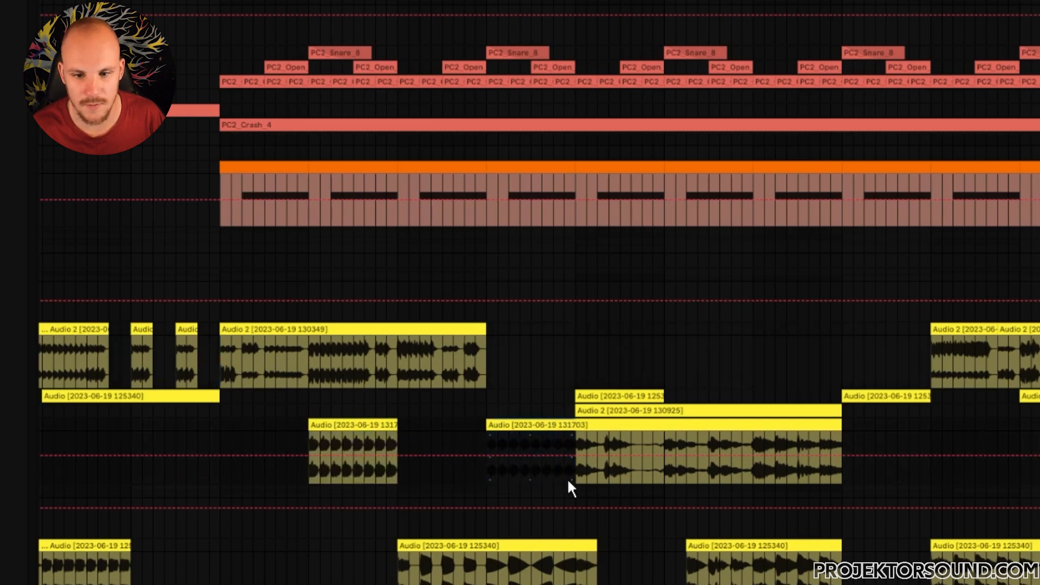
left_click(329, 479)
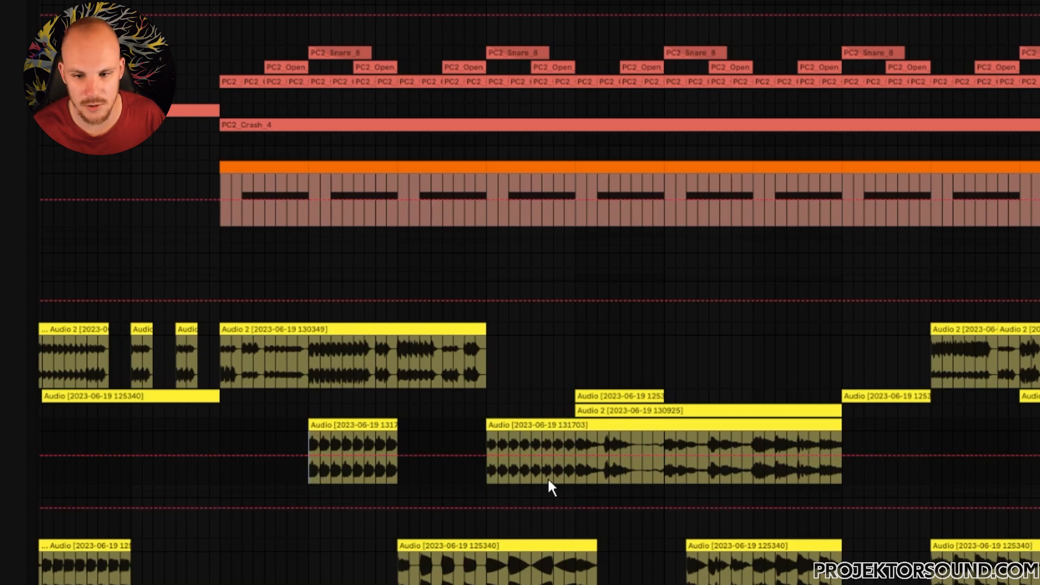
key("space")
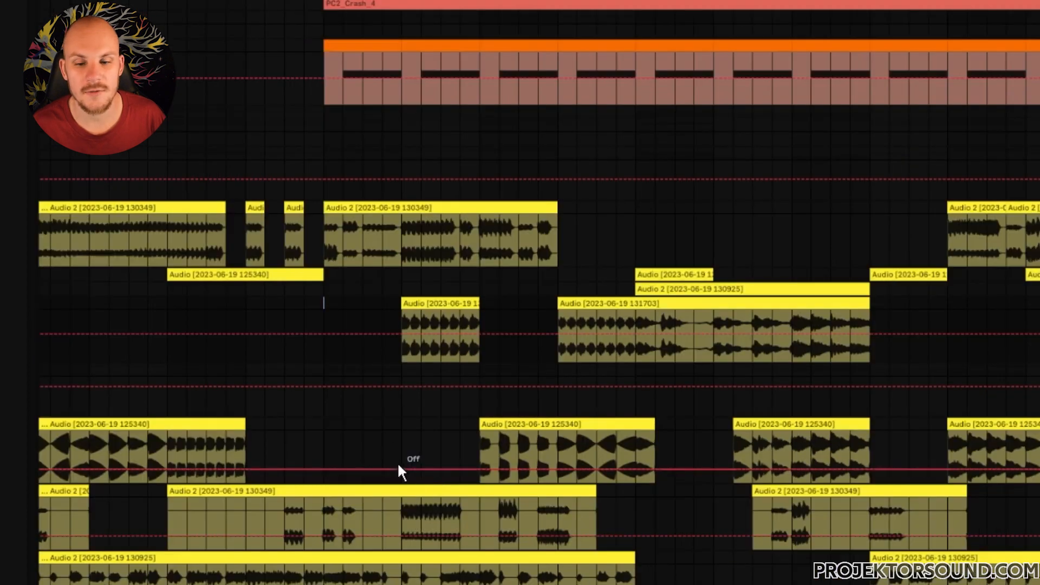
Loop the section from the start of PC2_Crash_4 to the start of the 130925 clip and play it
left_click_drag(324, 304, 633, 311)
key("ctrl+l")
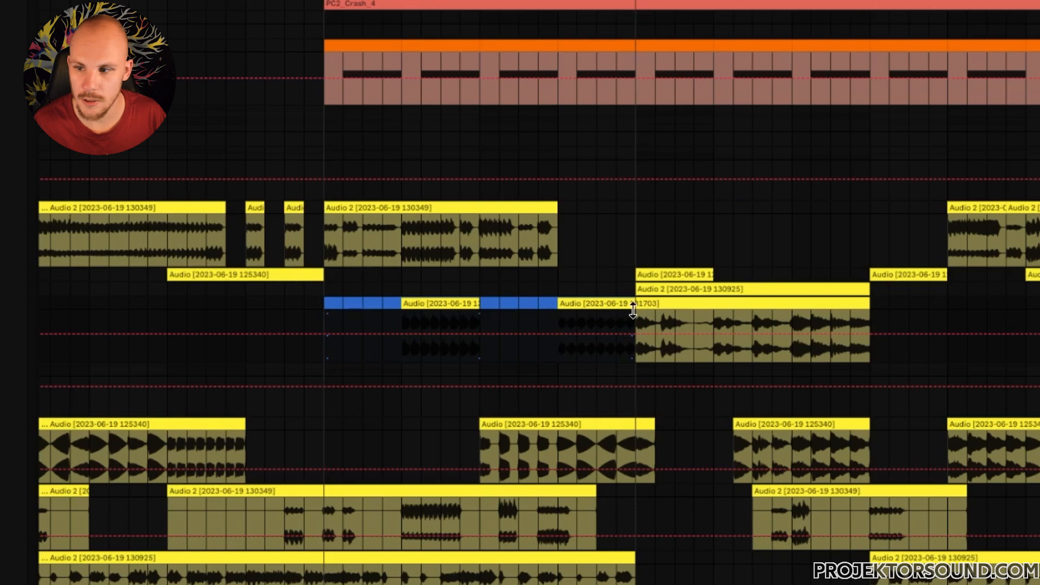
scroll(632, 312, "up", 3)
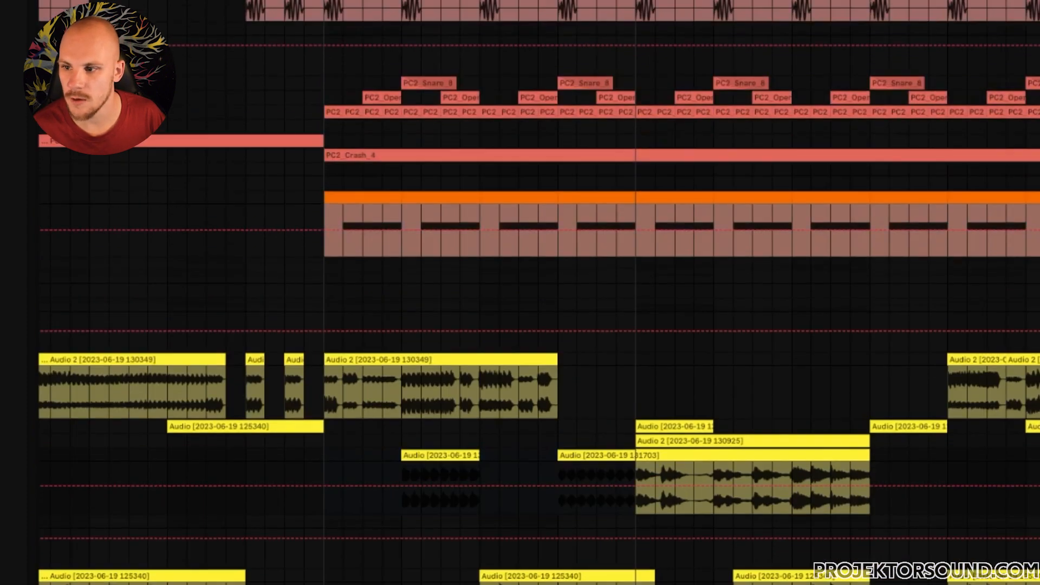
scroll(633, 534, "up", 6)
scroll(633, 534, "down", 7)
key("space")
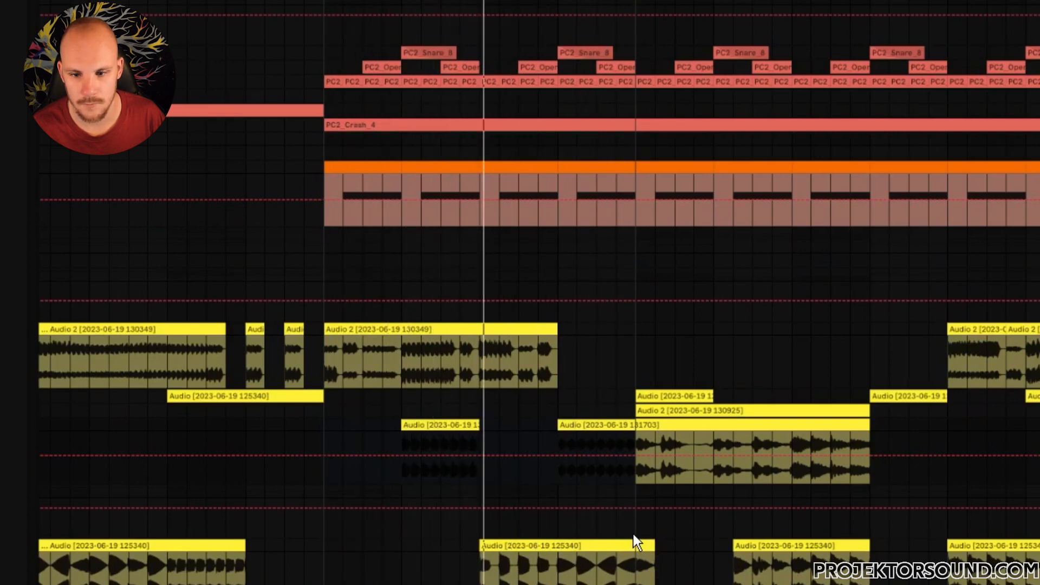
key("space")
Highlight the short 131703 clip and the gap after it, and play the section after the break again
left_click(382, 461)
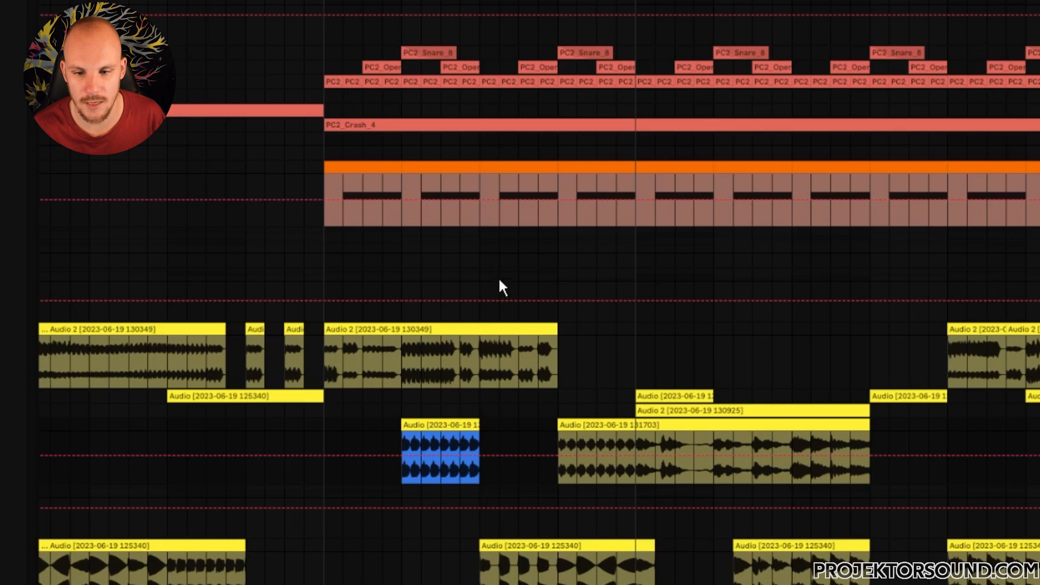
left_click(499, 458)
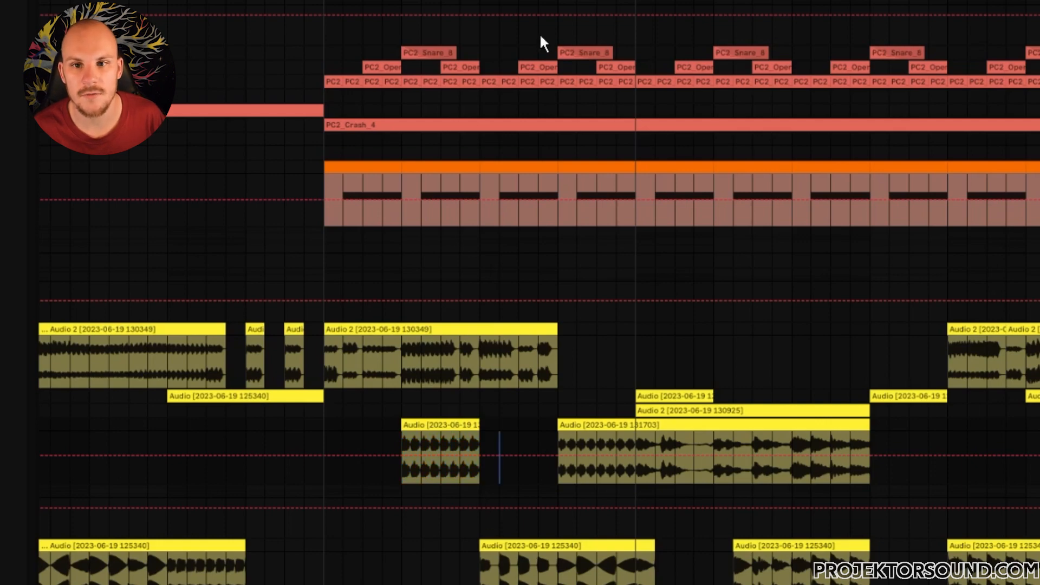
left_click_drag(402, 3, 409, 1)
left_click(407, 2)
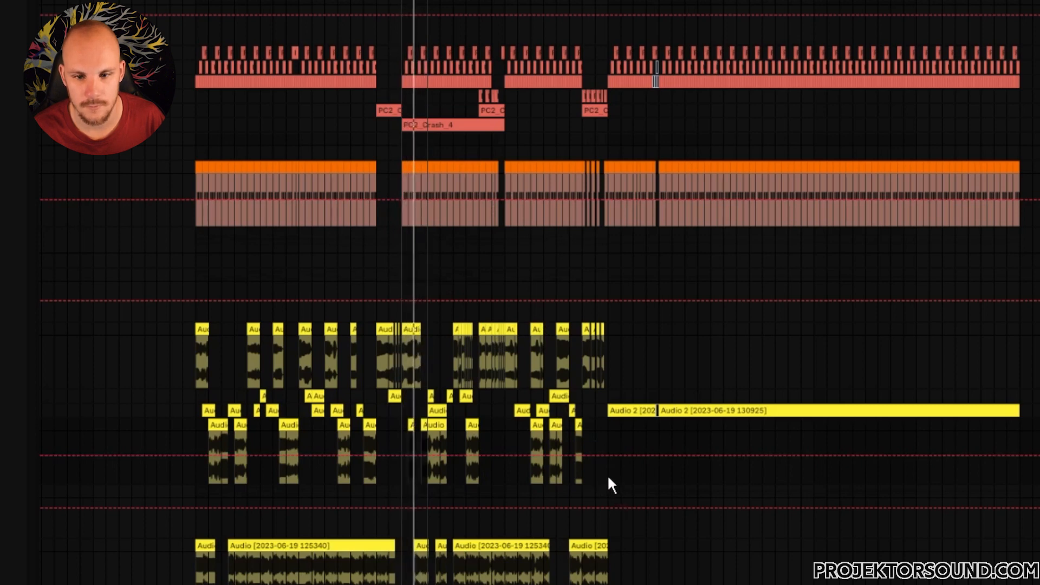
Set the loop to span from the first clips of the arrangement to the start of the long 130925 clips
scroll(398, 503, "down", 3)
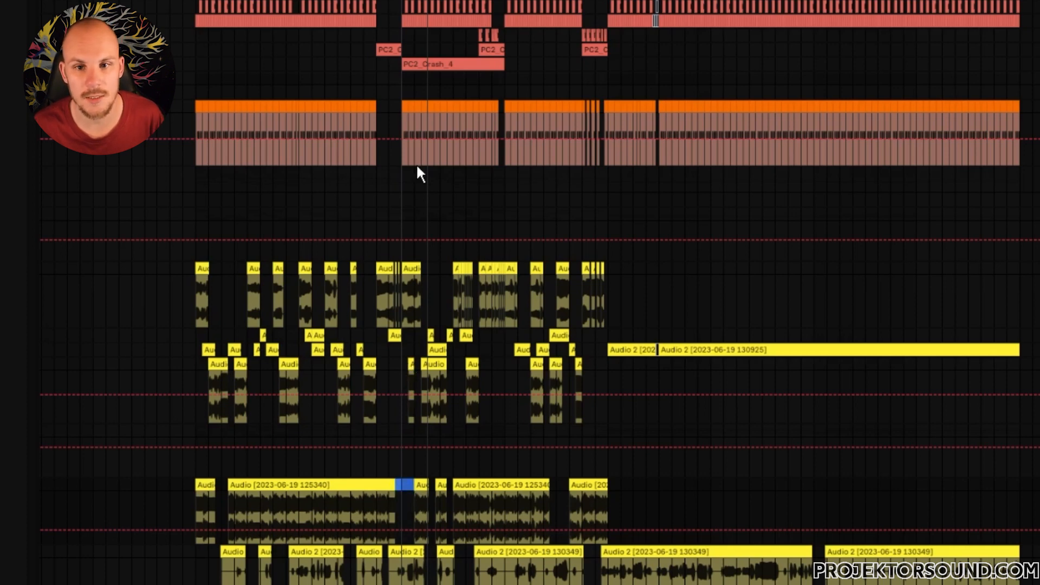
left_click_drag(428, 515, 196, 515)
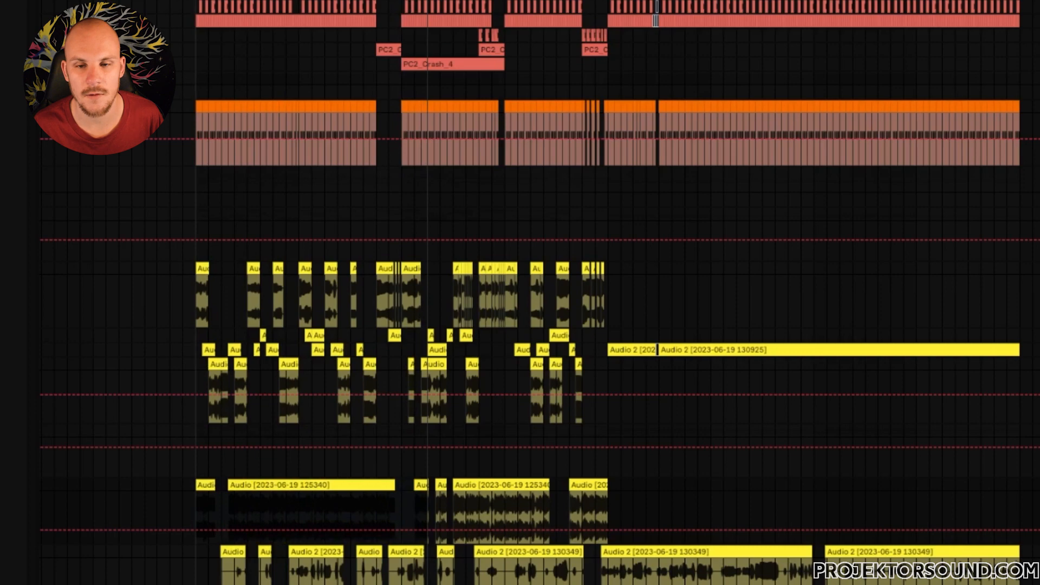
left_click_drag(429, 2, 612, 4)
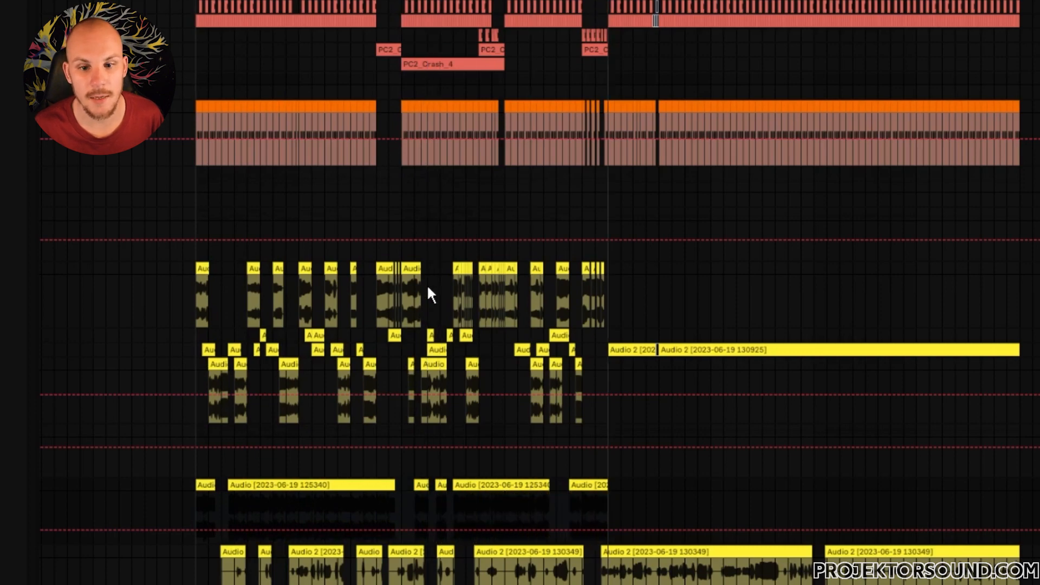
Unfold the track holding the 130925 clips and play the first section from one of its clips
left_click_drag(346, 1, 662, 162)
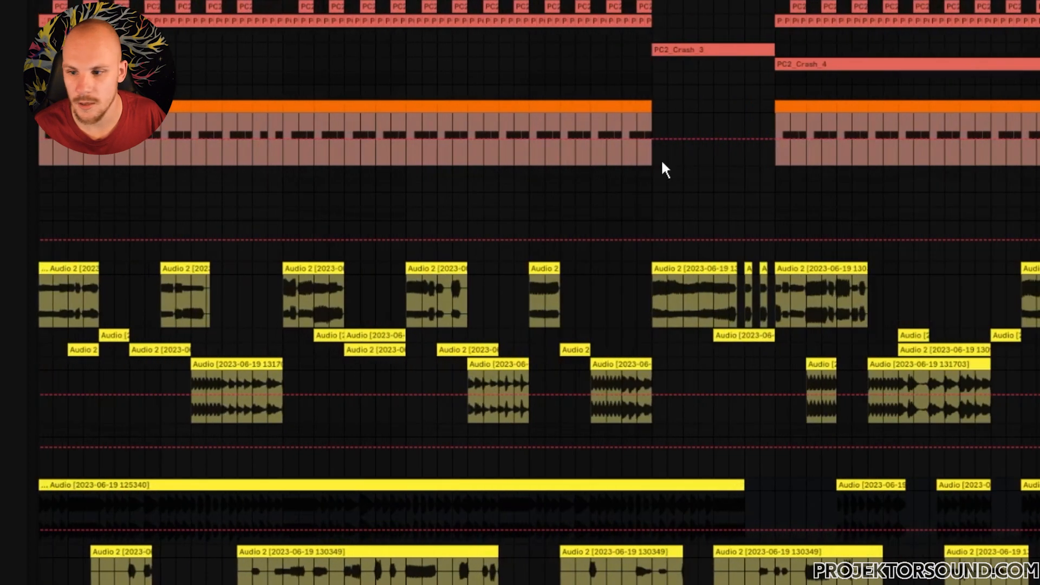
key("u")
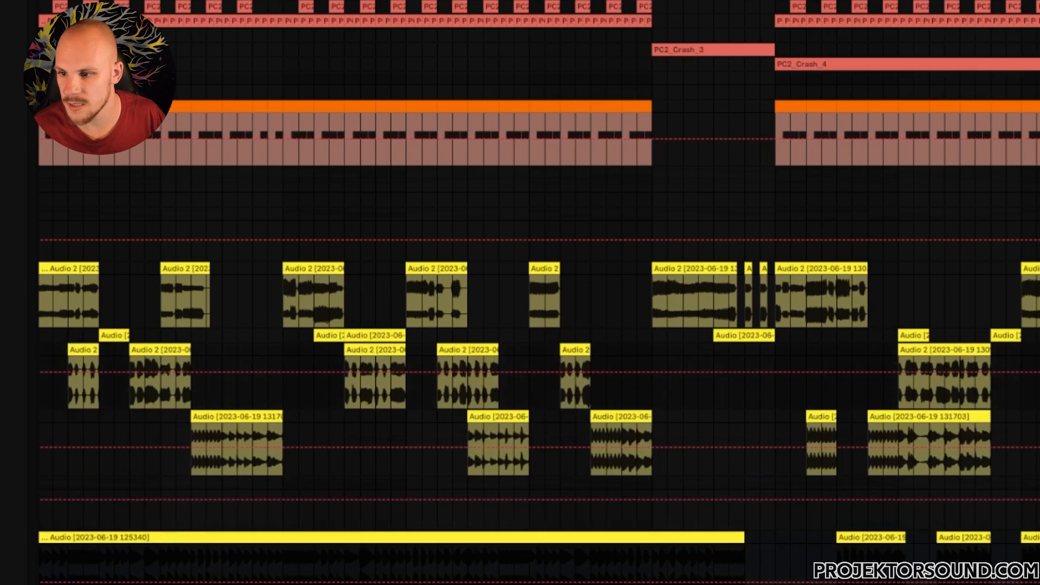
left_click(344, 389)
key("space")
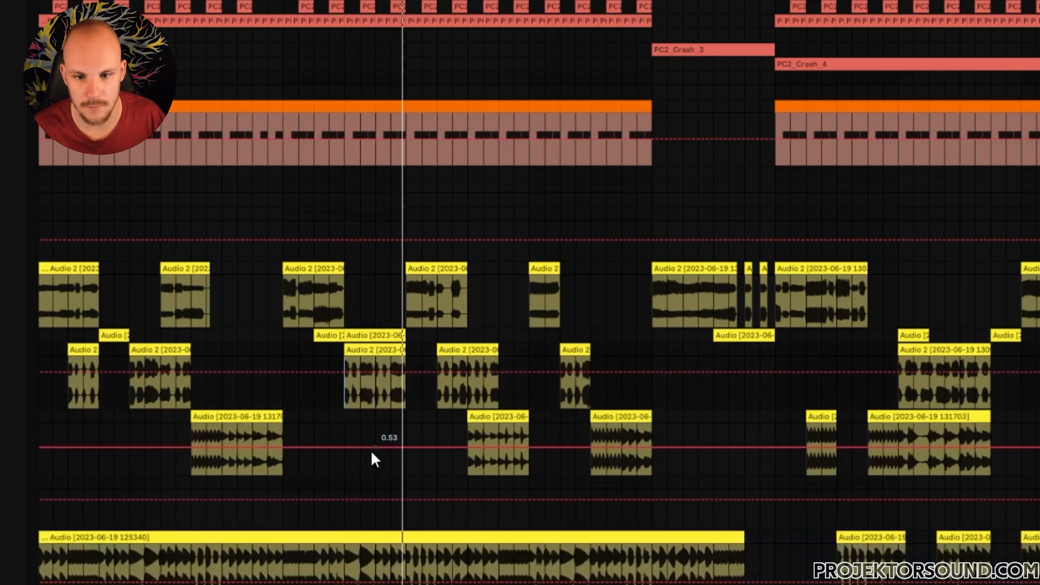
key("space")
left_click_drag(348, 401, 489, 396)
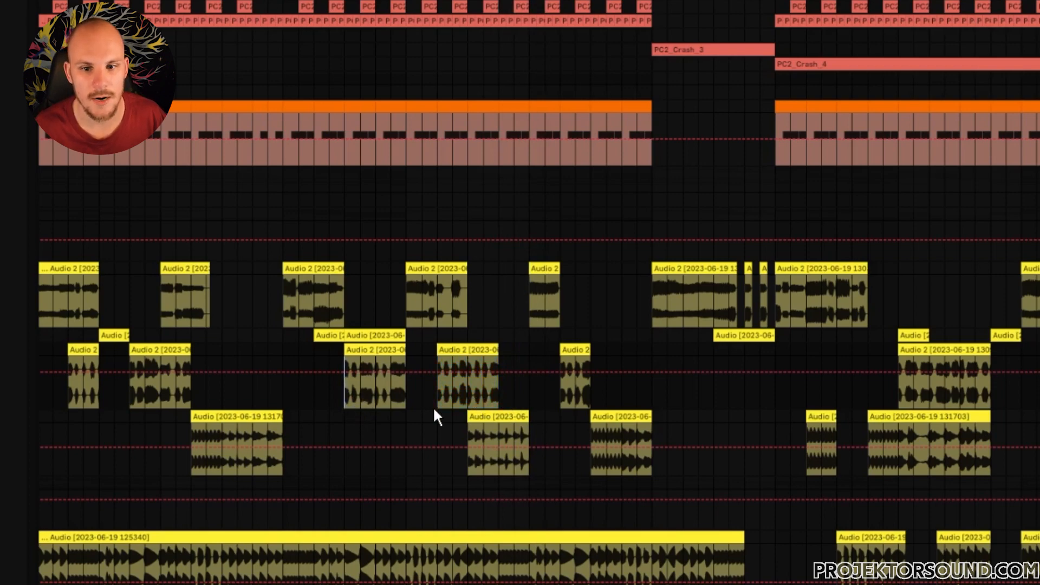
Play the later section containing the chopped 130349 clips and the second and third PC2_Crash_3 fills
scroll(539, 347, "right", 15)
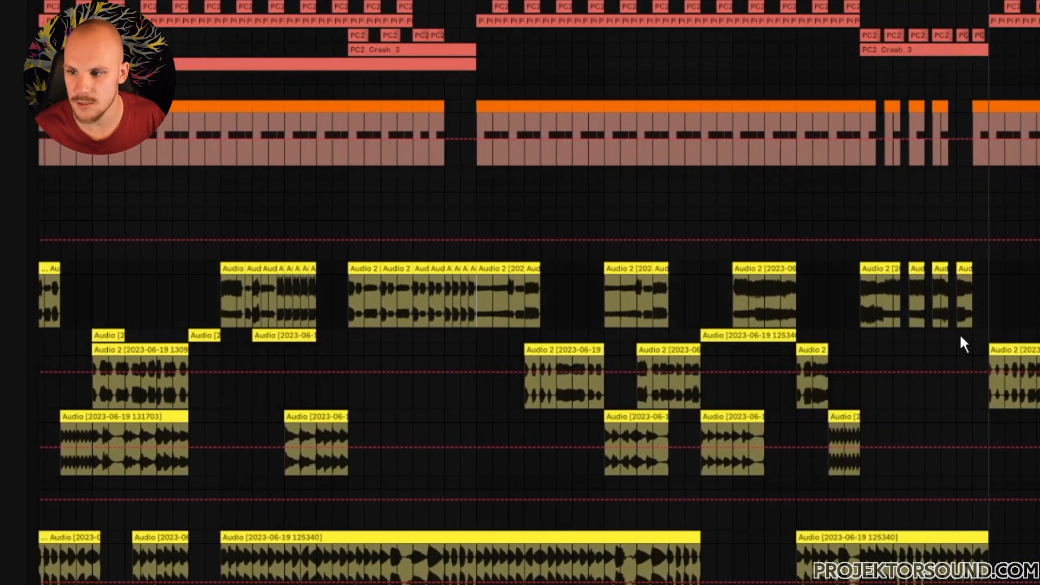
key("space")
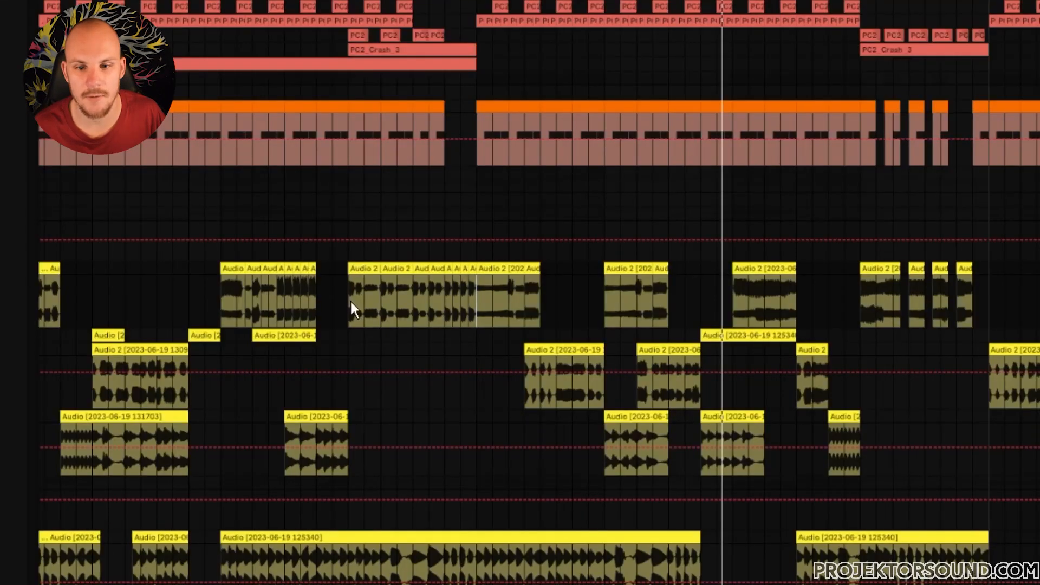
key("h")
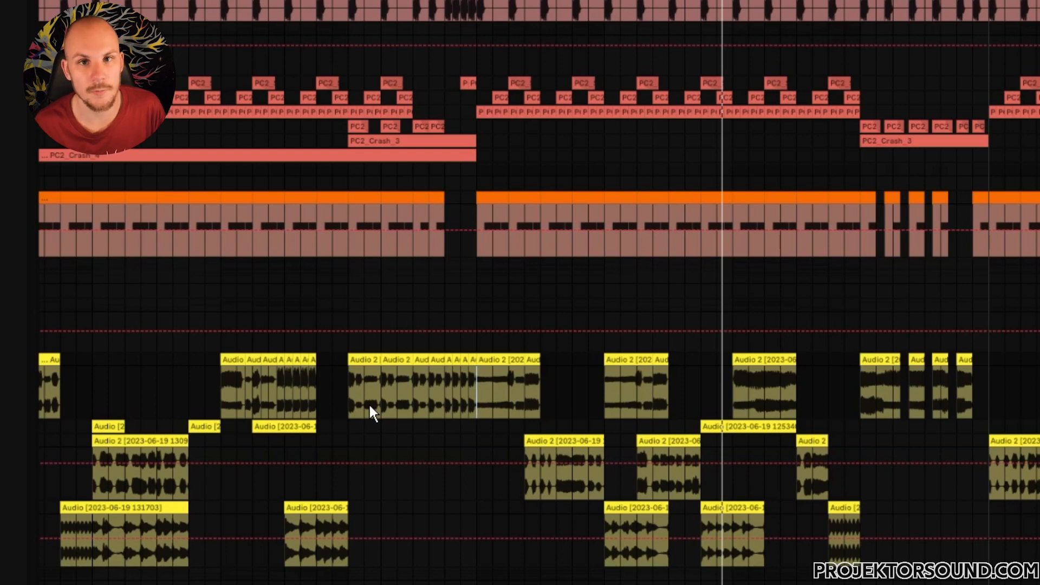
Replay the chopped 130349 clips that start together with the second PC2_Crash_3, comparing them with the kick roll above
left_click(347, 398)
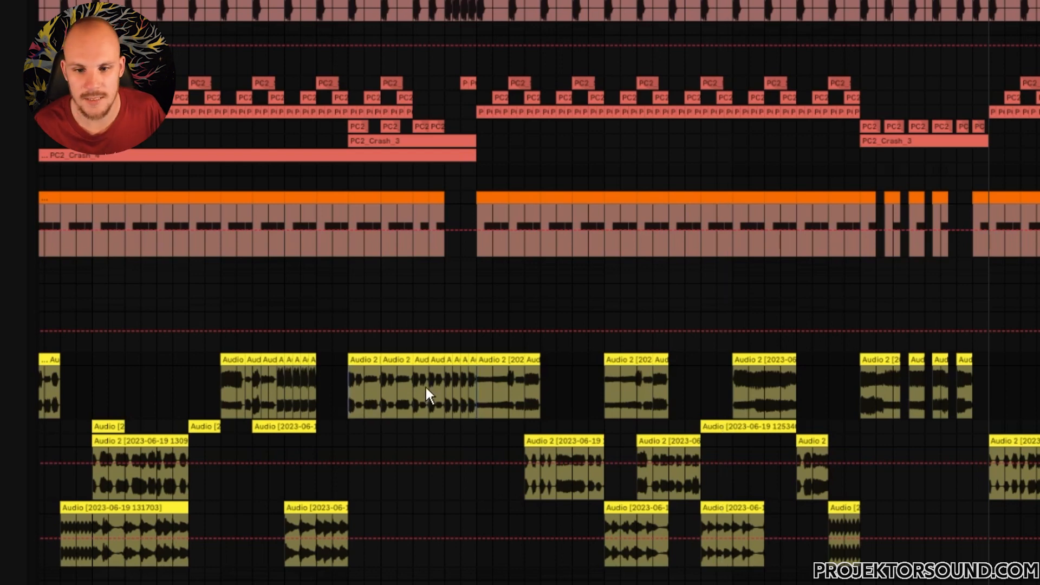
key("space")
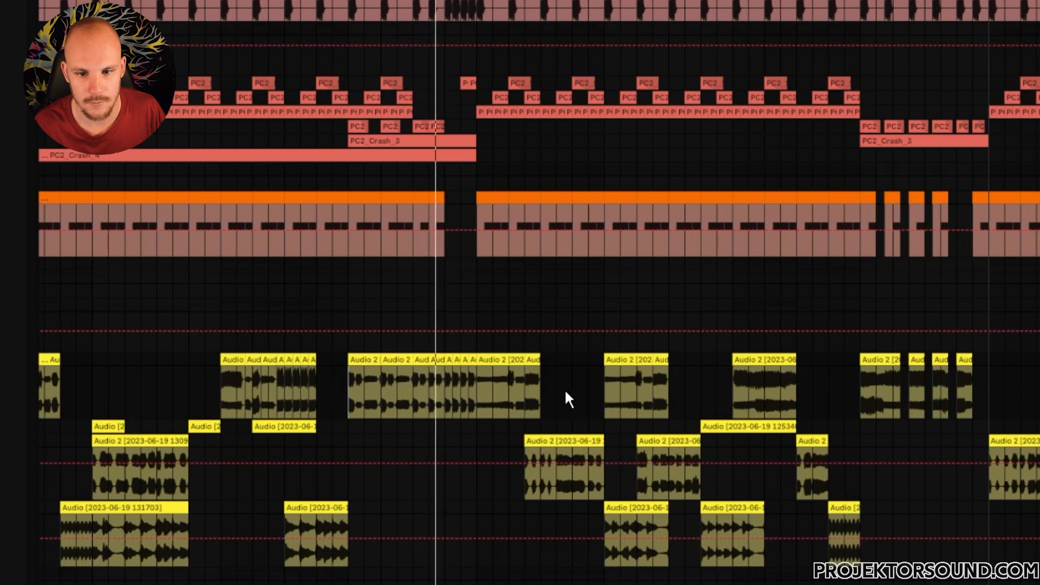
scroll(565, 388, "up", 3)
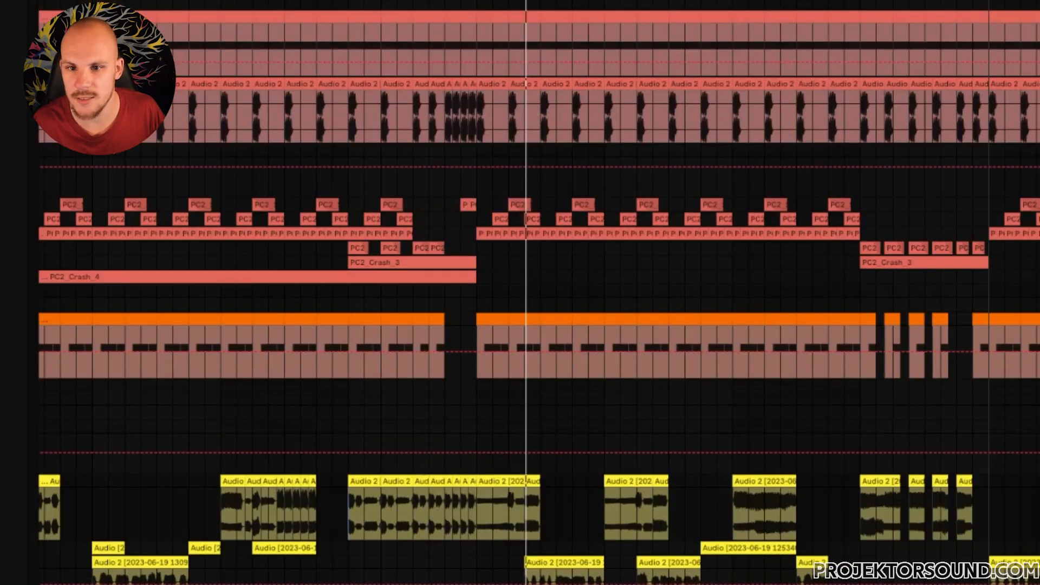
key("space")
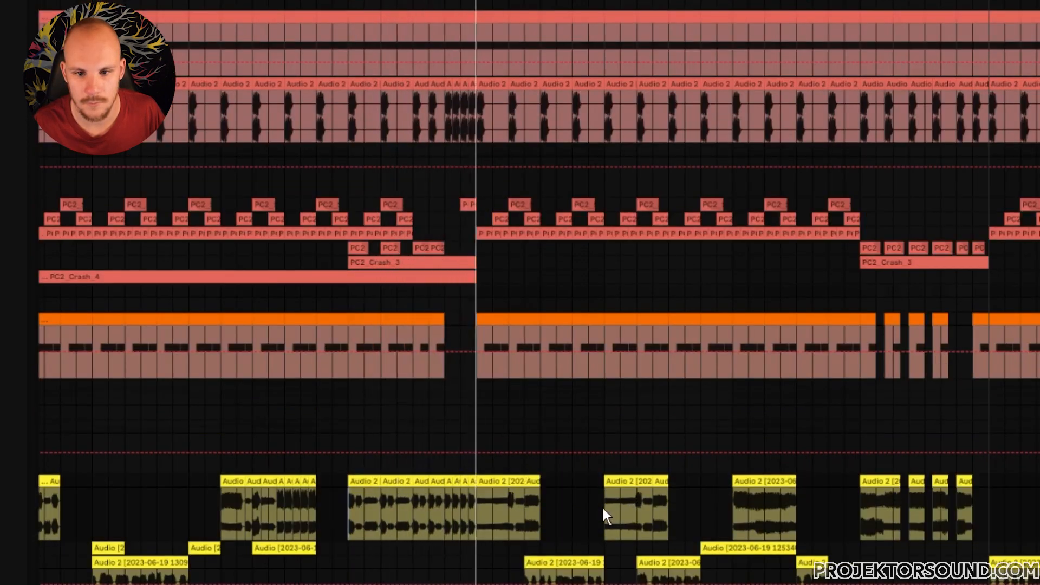
Examine the lower 125340, 130349, 130925 and 131703 clip tracks against the drum, bass and main synth tracks
scroll(600, 504, "down", 10)
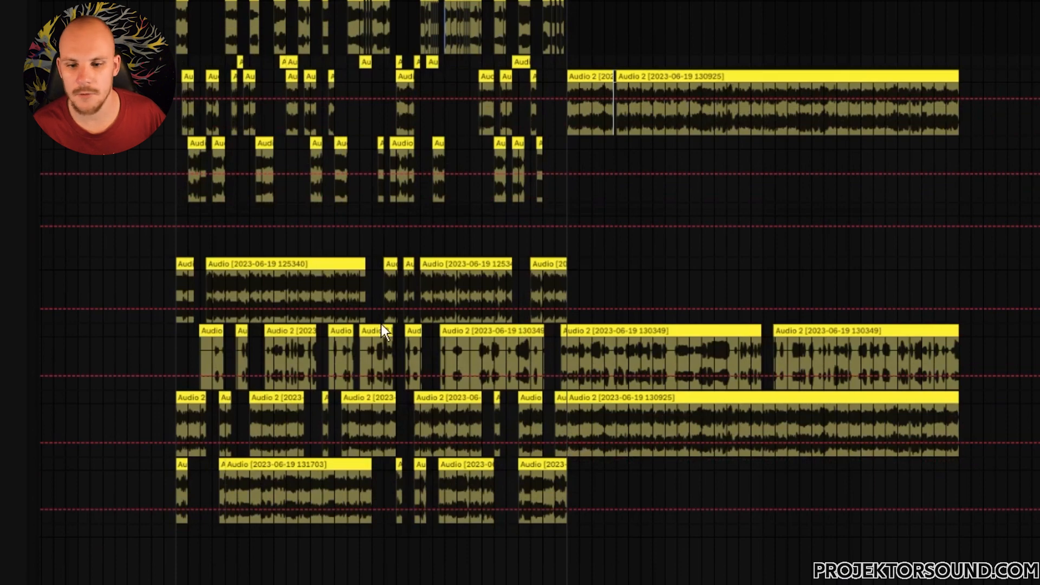
scroll(382, 324, "down", 3)
scroll(382, 323, "down", 2)
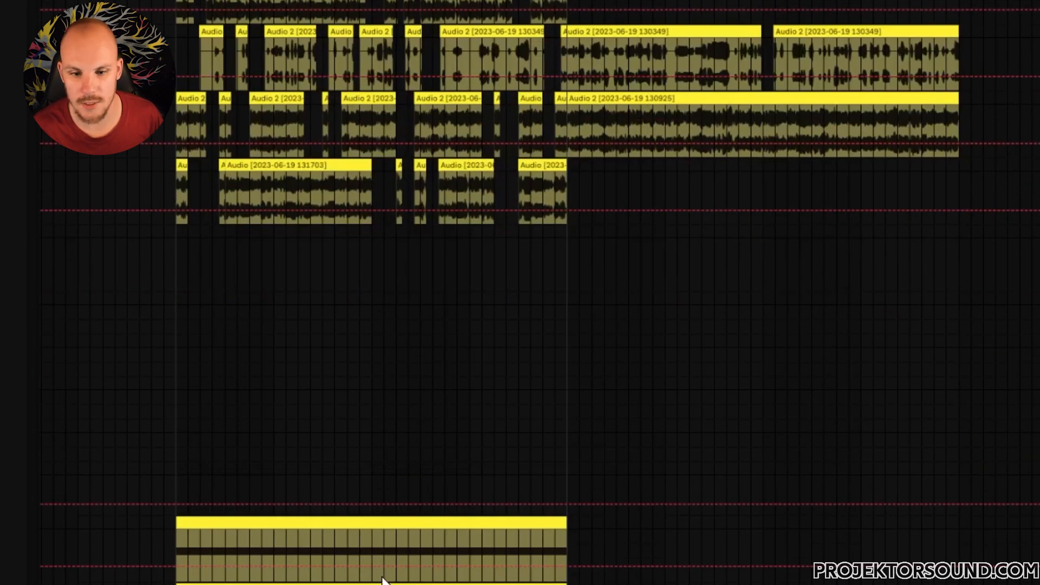
scroll(320, 535, "up", 6)
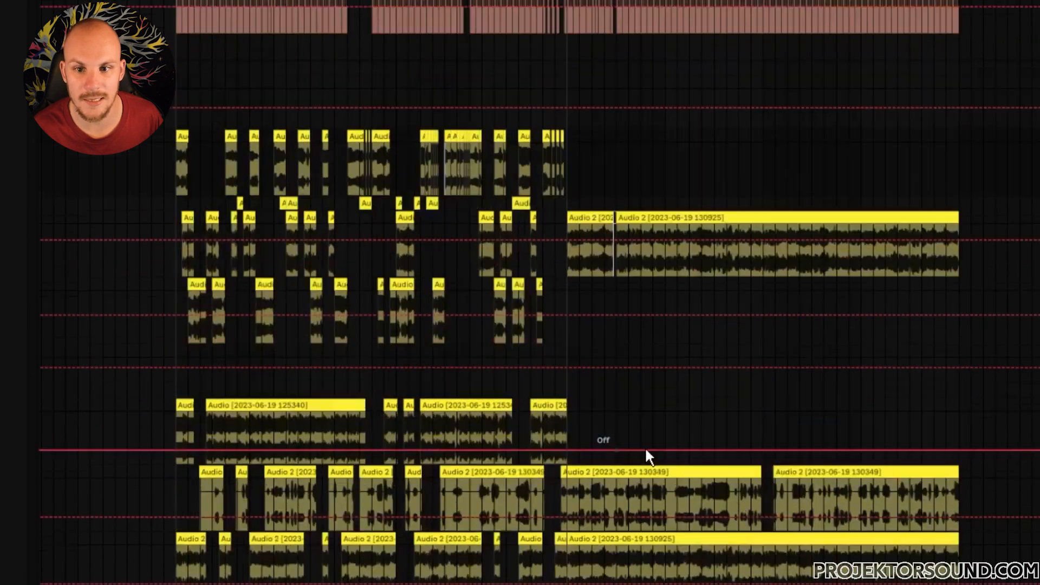
scroll(710, 351, "up", 2)
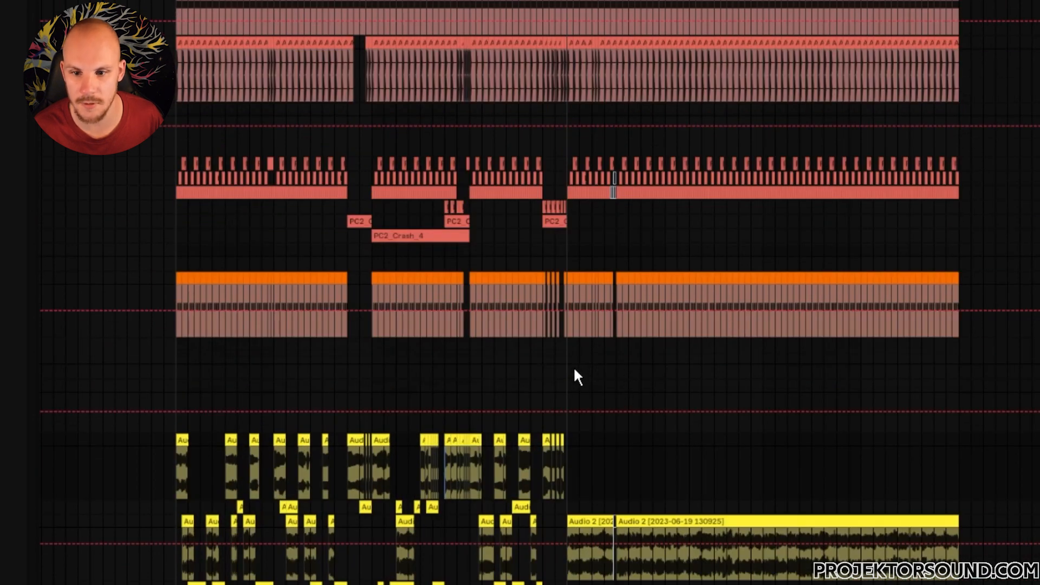
Mark the empty second-half stretches below the bass and on the first chopped synth track, and compare them with the continuing 130925 and 130349 clips
left_click_drag(567, 363, 955, 406)
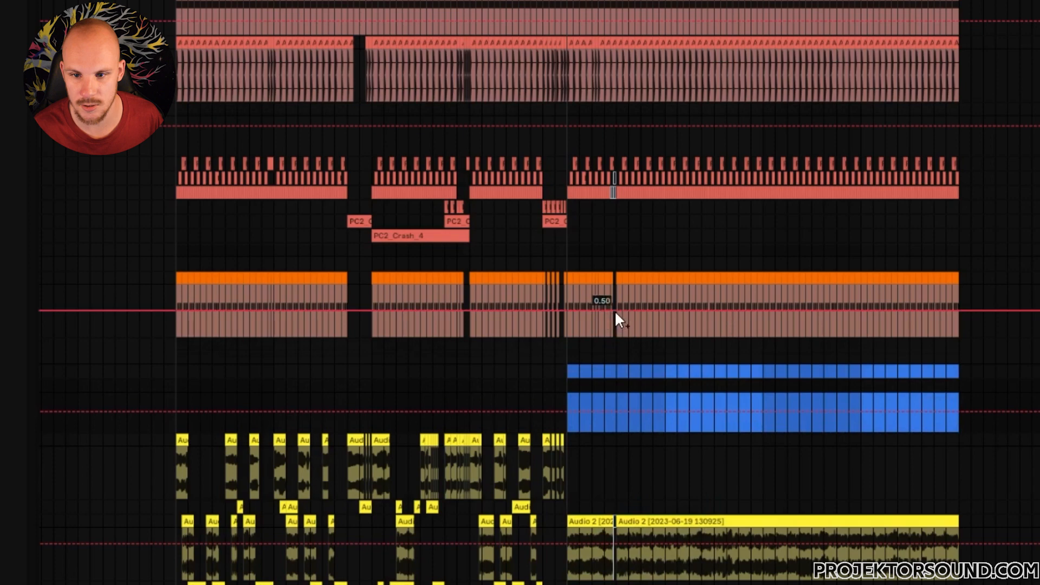
scroll(588, 387, "down", 10)
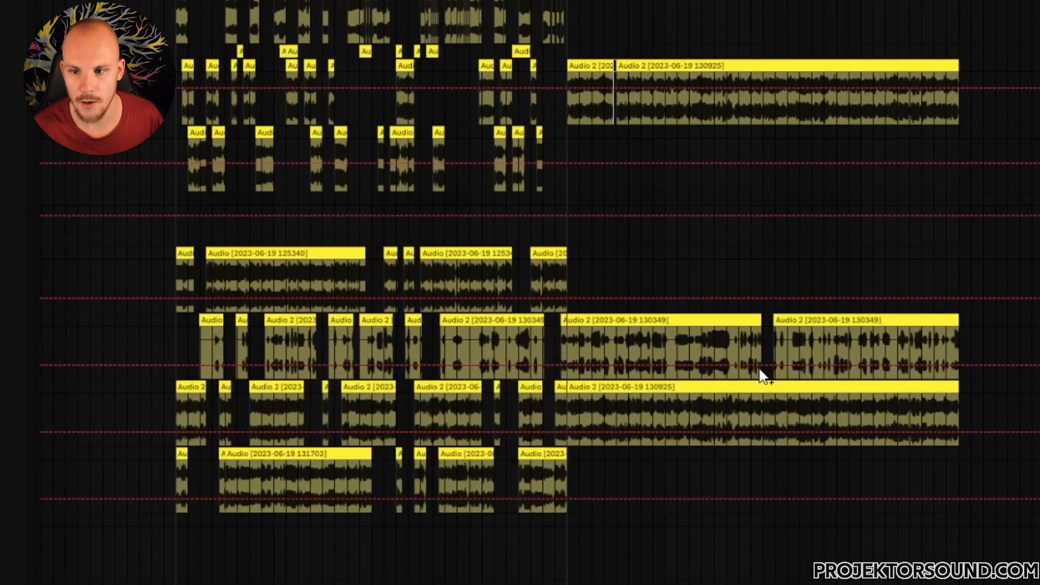
scroll(787, 91, "up", 1)
scroll(785, 88, "up", 2)
left_click_drag(768, 100, 932, 103)
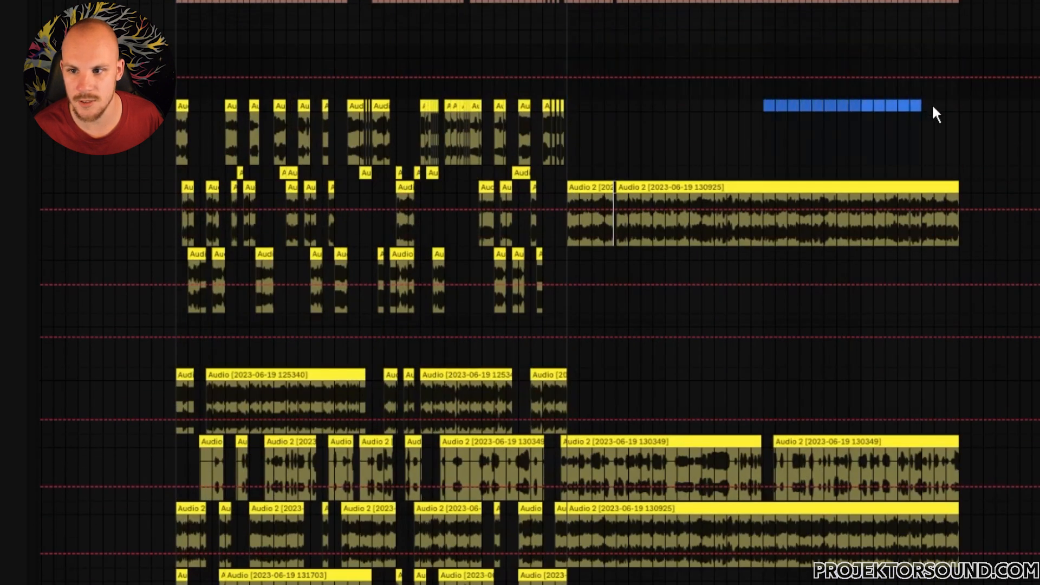
left_click(957, 105)
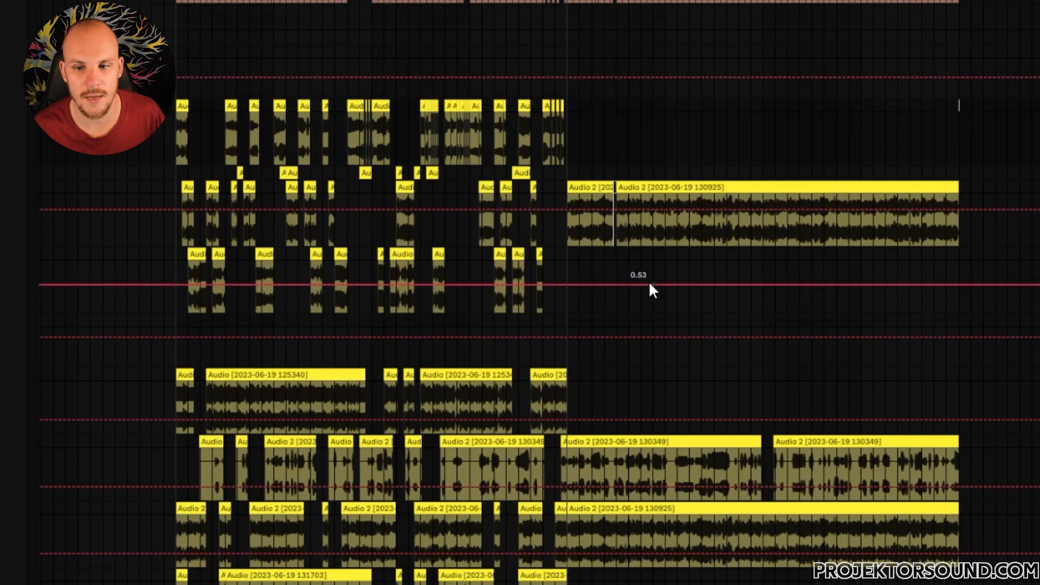
scroll(650, 284, "down", 4)
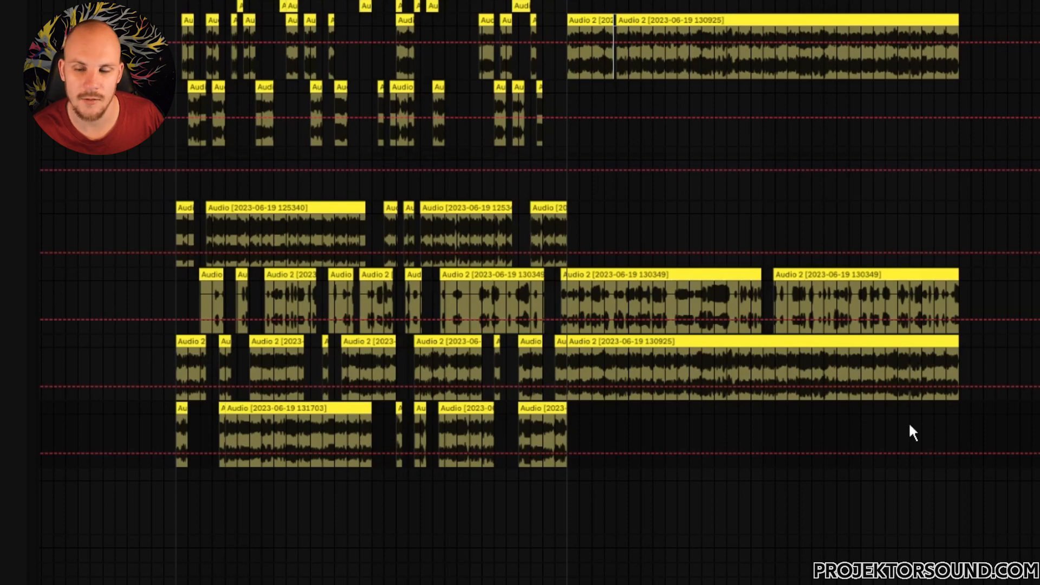
scroll(699, 78, "up", 5)
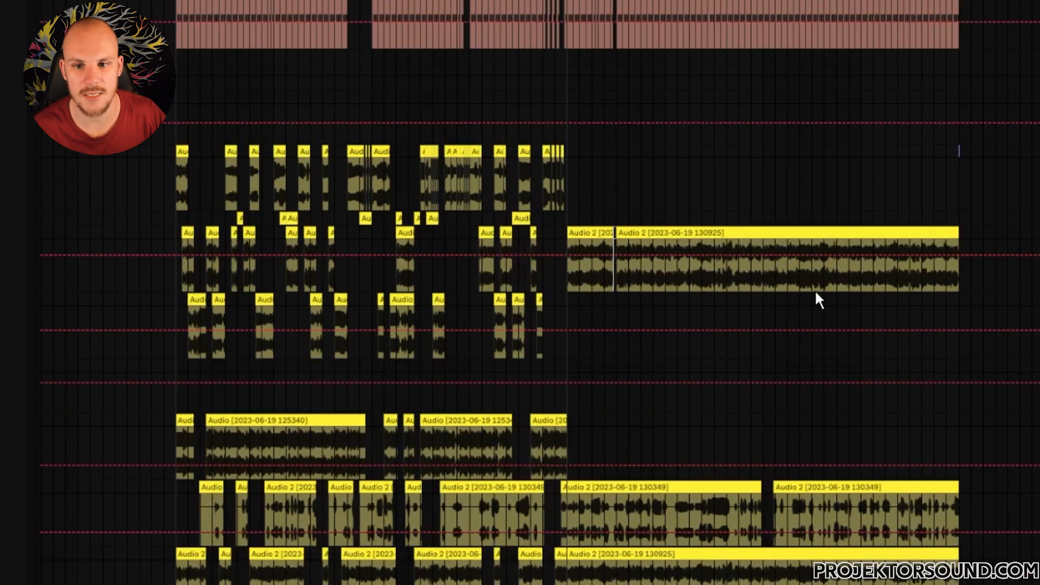